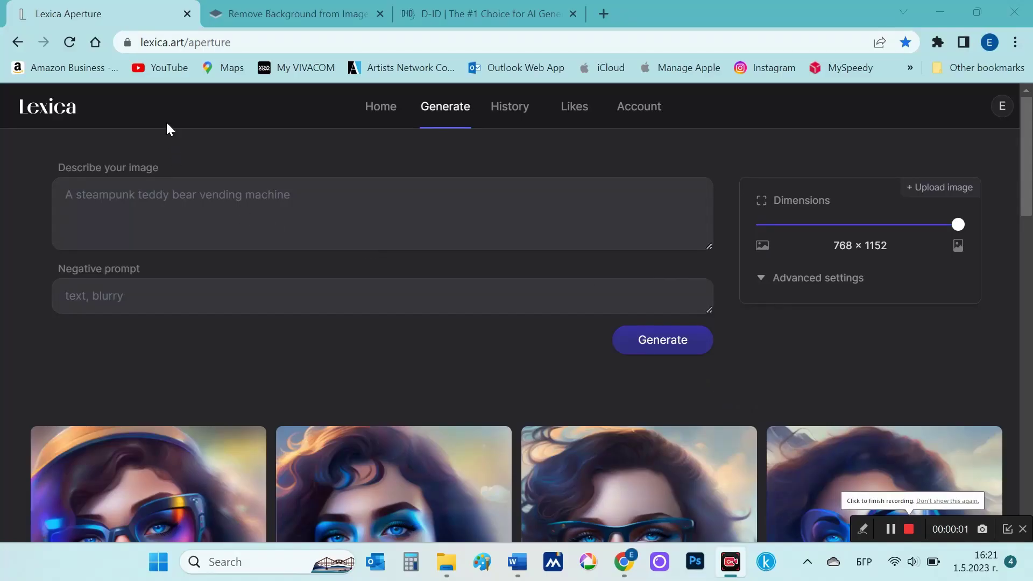
# Generate Lexica portraits from the pasted prompt: brunette, wild hair, blue eyes, freckles
pyautogui.click(148, 41)
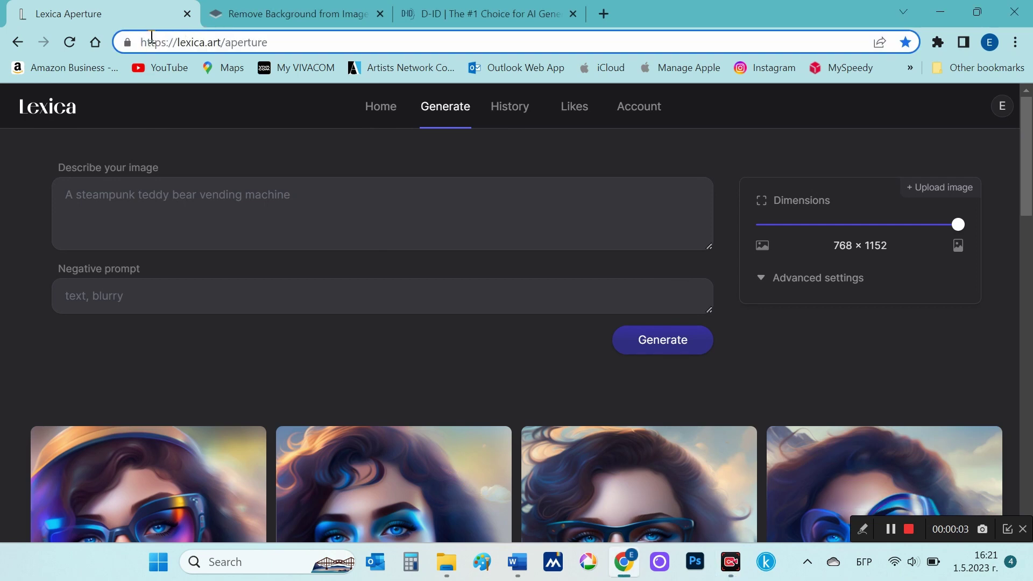
pyautogui.click(240, 195)
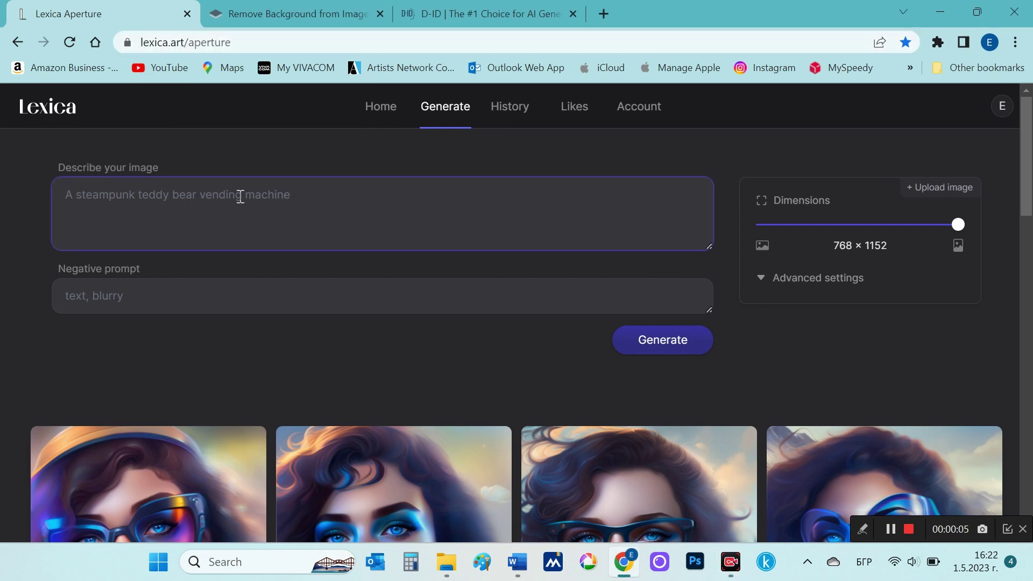
pyautogui.write('Brunette, wild hair, blue eyes, freckles, modern woman, facing the camera')
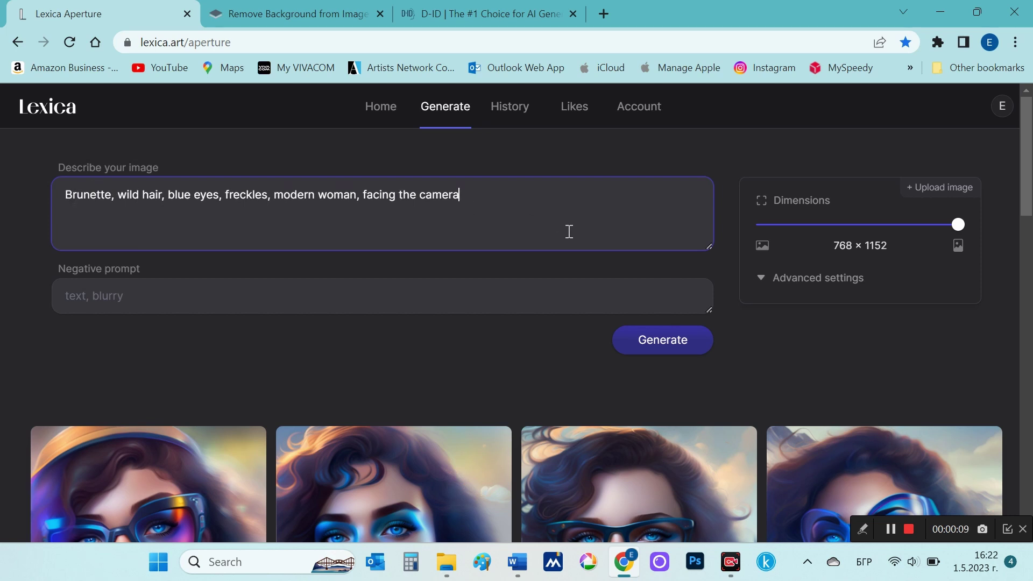
pyautogui.click(647, 343)
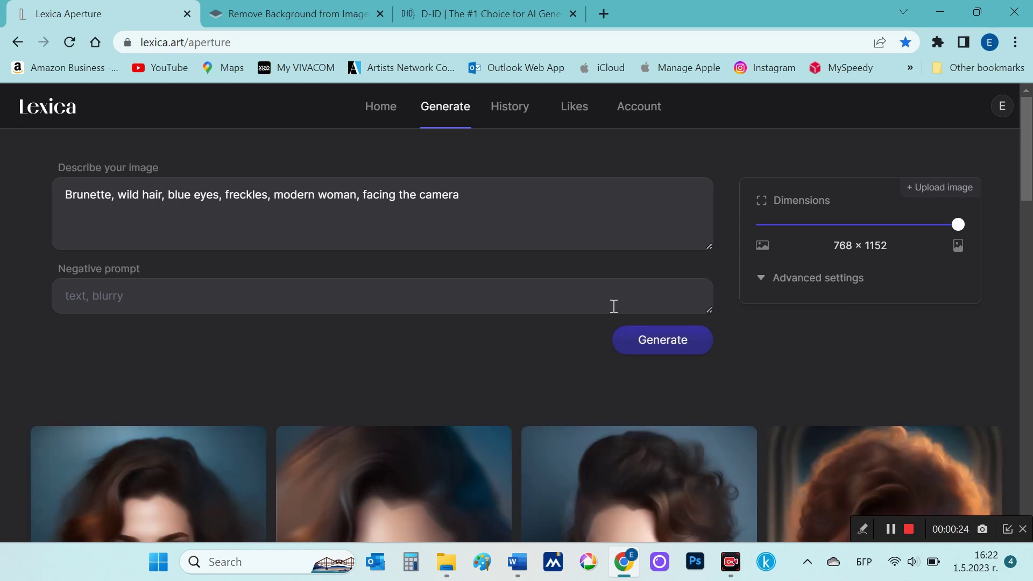
pyautogui.scroll(-2, 612, 304)
pyautogui.scroll(-1, 612, 307)
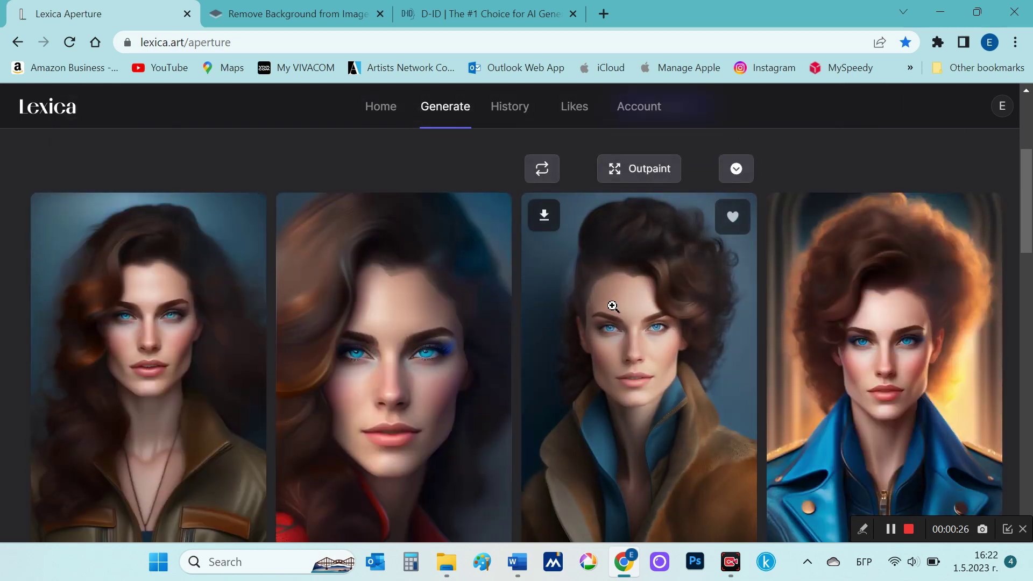
pyautogui.scroll(-1, 612, 311)
pyautogui.scroll(1, 612, 311)
pyautogui.moveTo(149, 347)
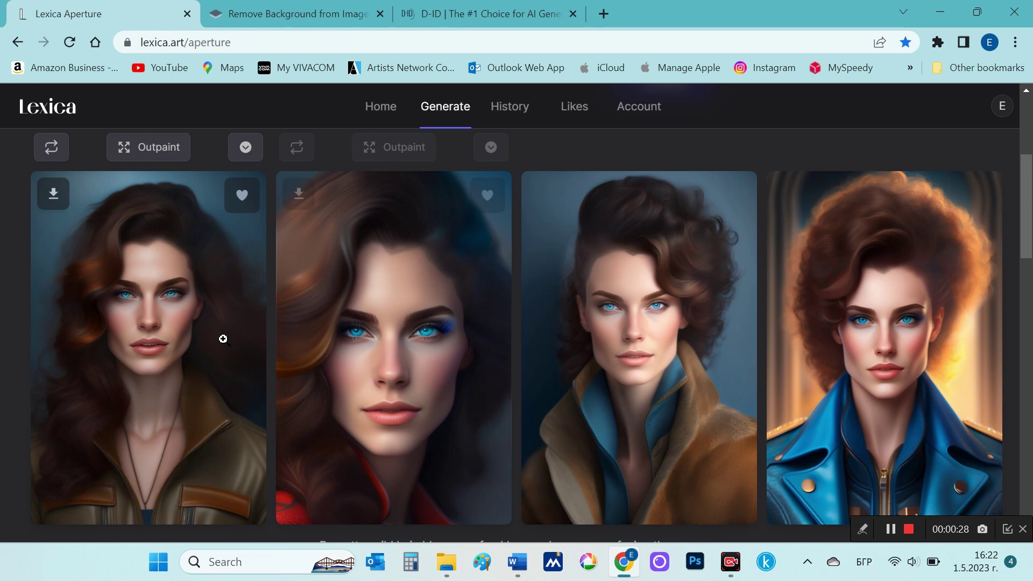
# Download the first portrait, the long-haired brunette in the olive jacket, as a JPG
pyautogui.click(192, 338)
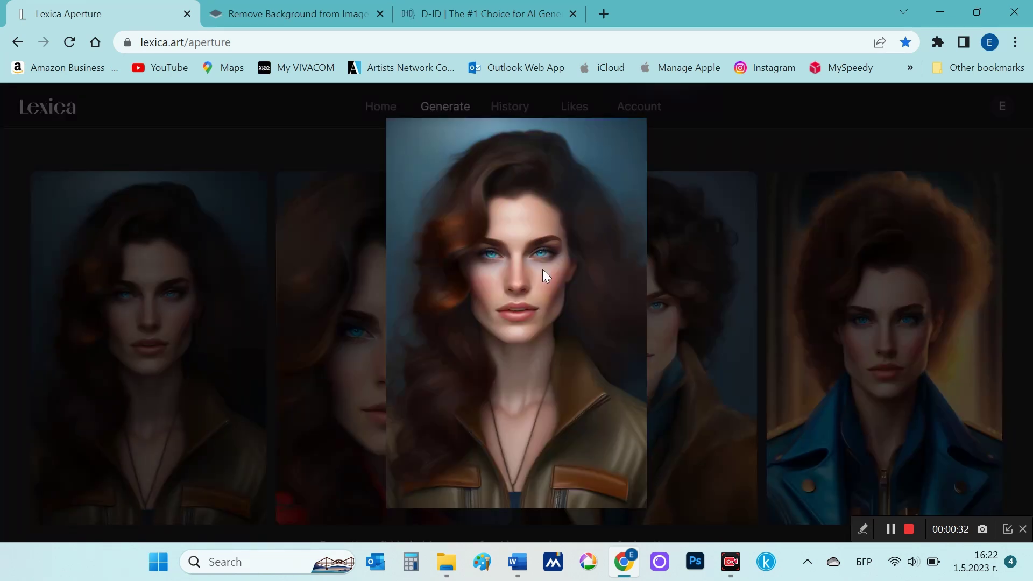
pyautogui.click(682, 160)
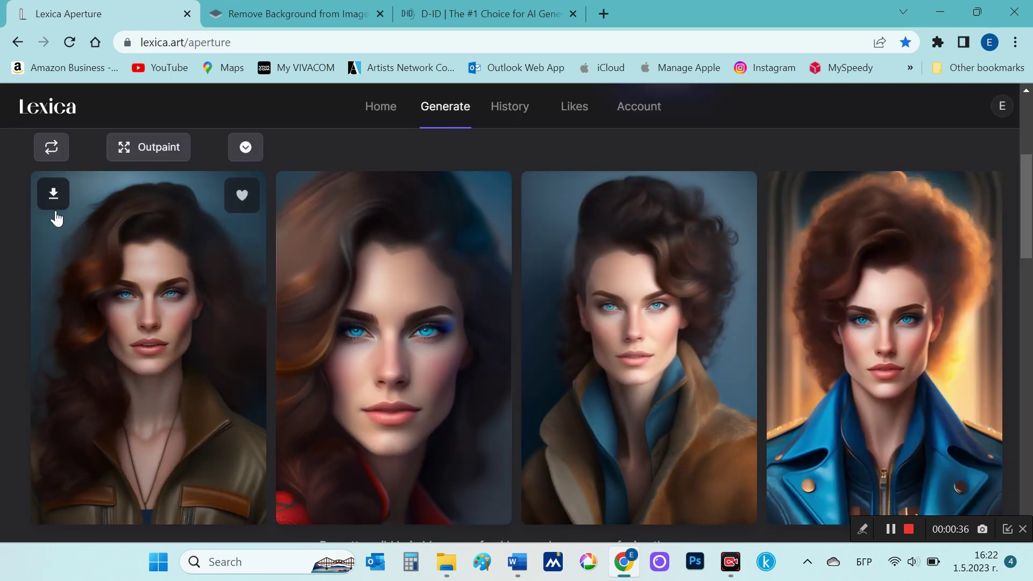
pyautogui.click(53, 200)
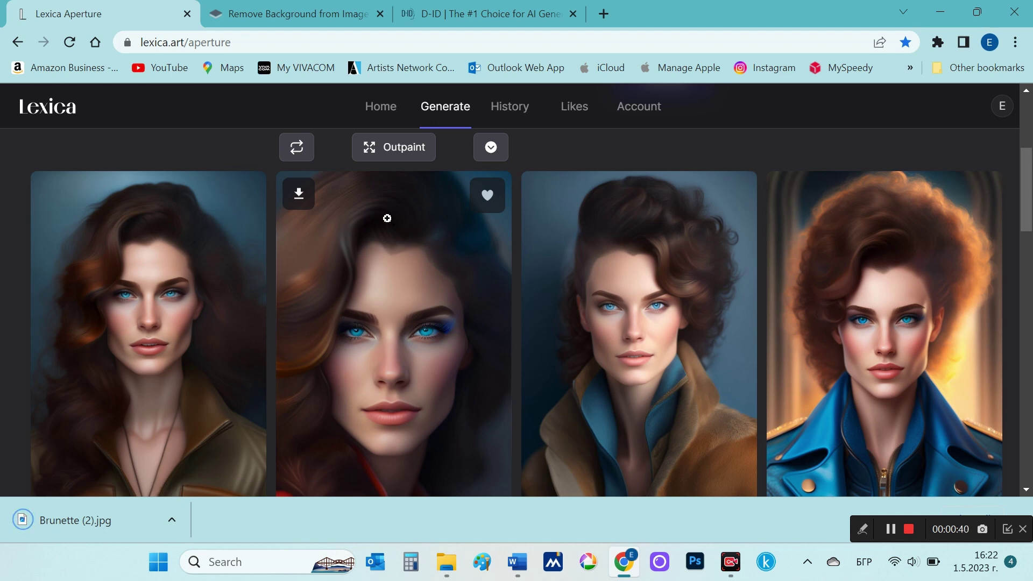
pyautogui.scroll(3, 474, 274)
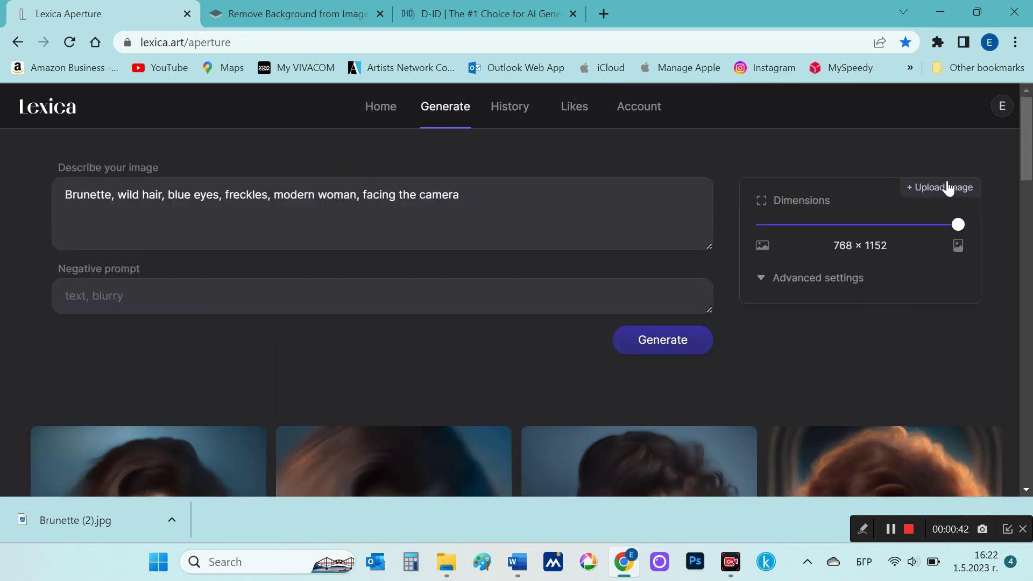
# Generate new portraits using the IMG_4805 sunglasses photo as the reference image
pyautogui.click(948, 188)
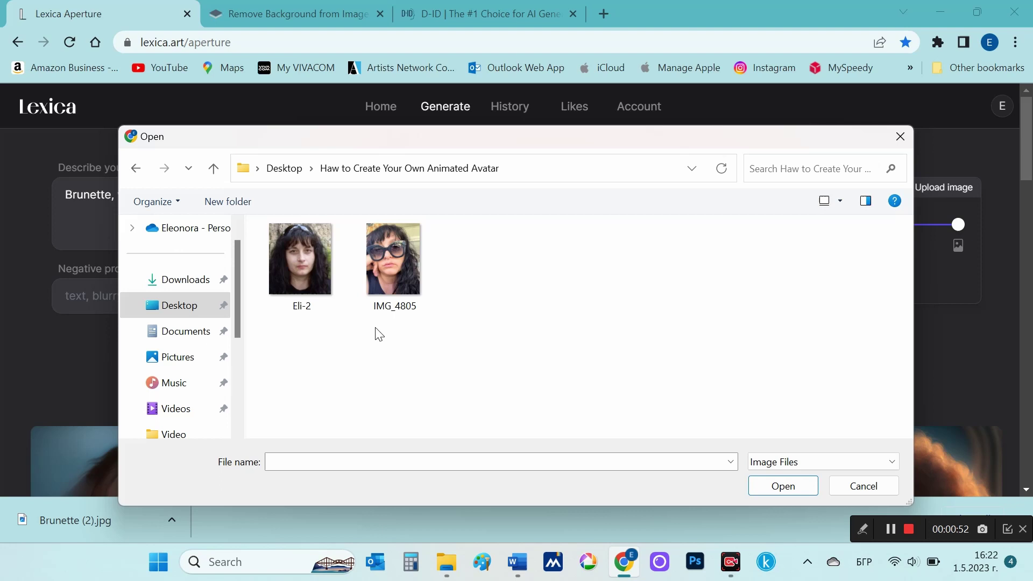
pyautogui.doubleClick(379, 266)
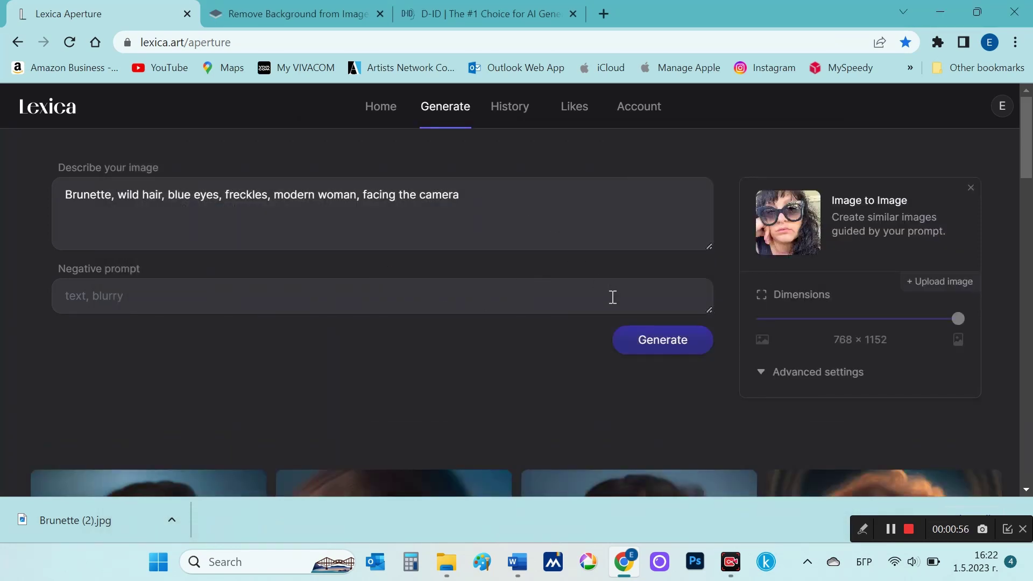
pyautogui.click(647, 345)
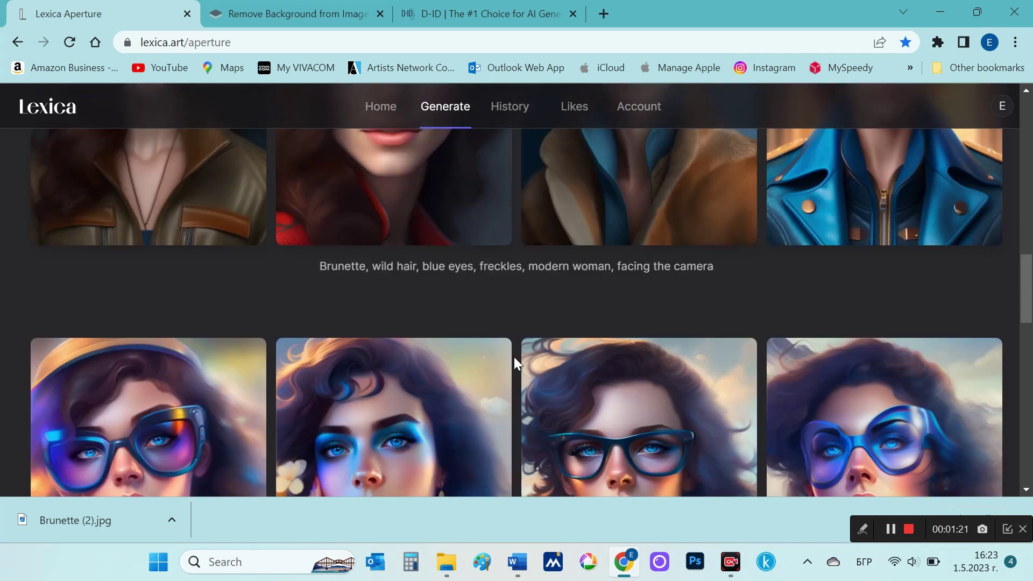
pyautogui.scroll(-2, 515, 356)
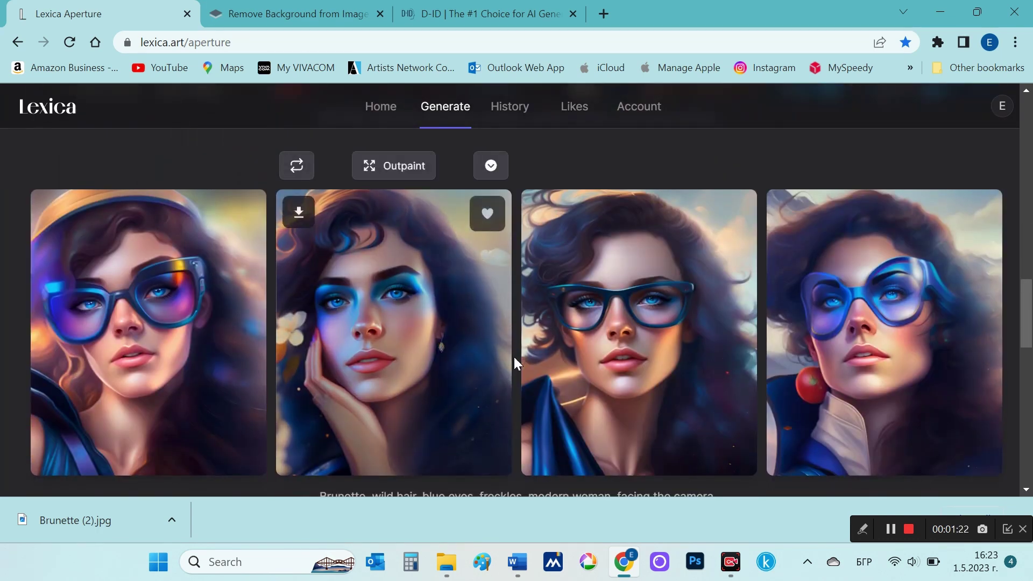
pyautogui.scroll(-1, 514, 357)
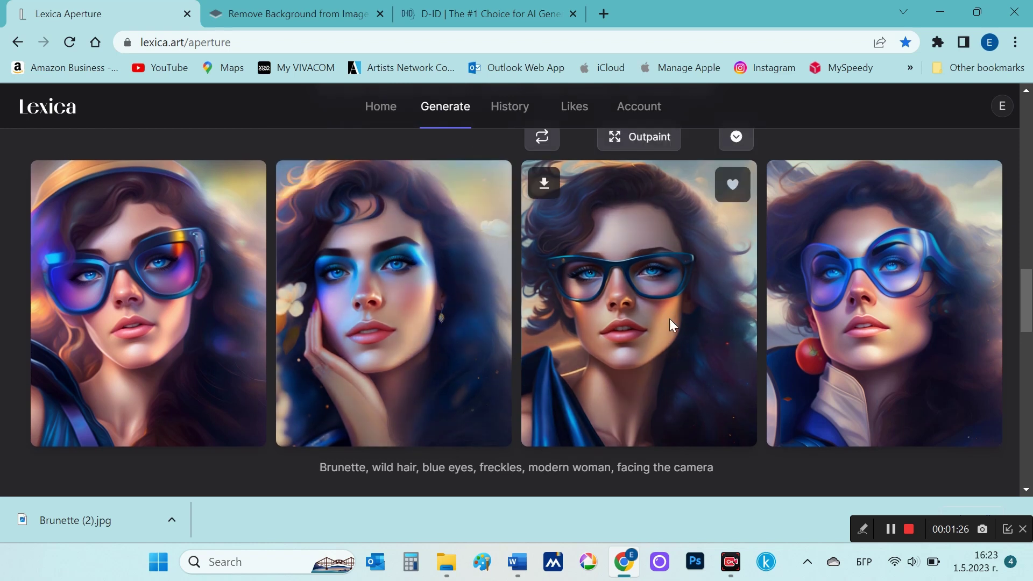
# Download the third portrait, the brunette with dark-framed glasses
pyautogui.click(670, 319)
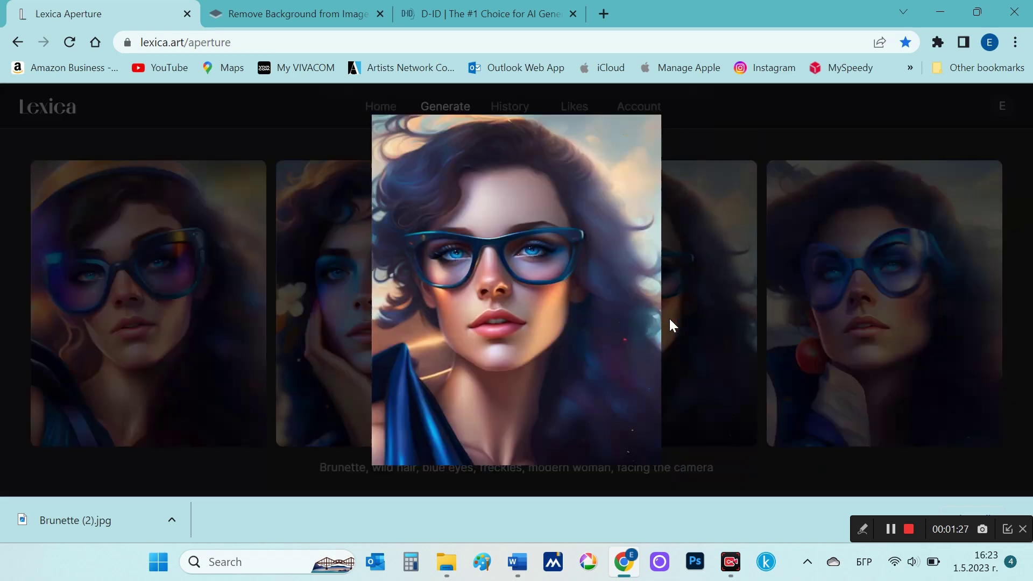
pyautogui.click(733, 119)
pyautogui.moveTo(547, 200)
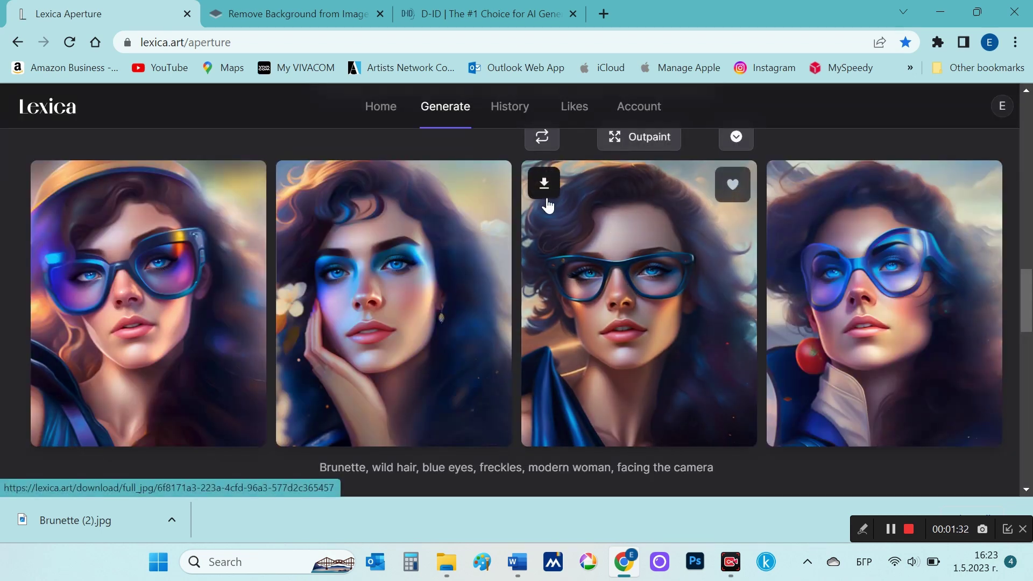
pyautogui.click(546, 201)
pyautogui.scroll(1, 547, 204)
pyautogui.scroll(5, 548, 205)
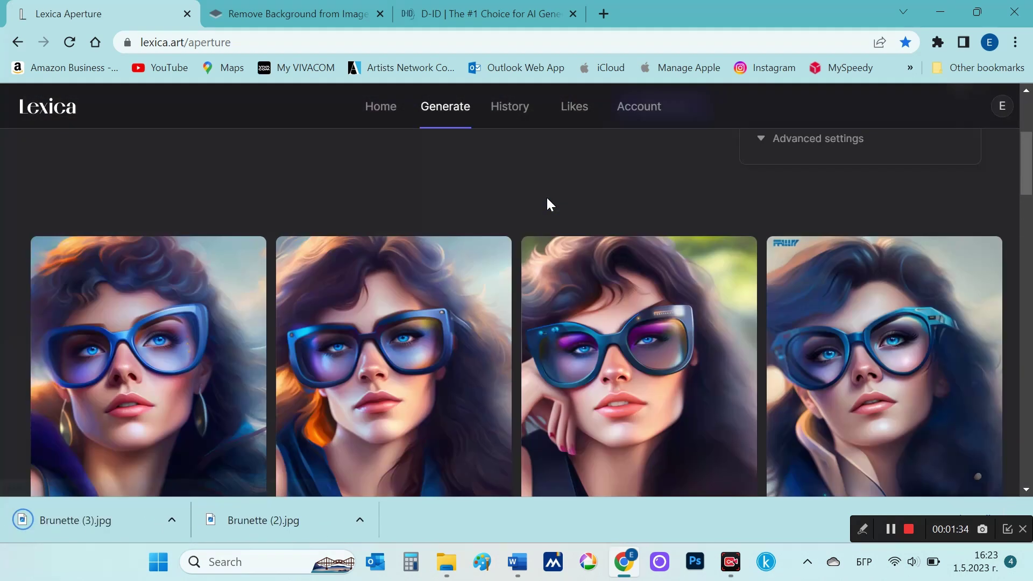
pyautogui.scroll(2, 548, 204)
# Replace the sunglasses reference with the Eli-2 photo and generate new portraits
pyautogui.click(969, 194)
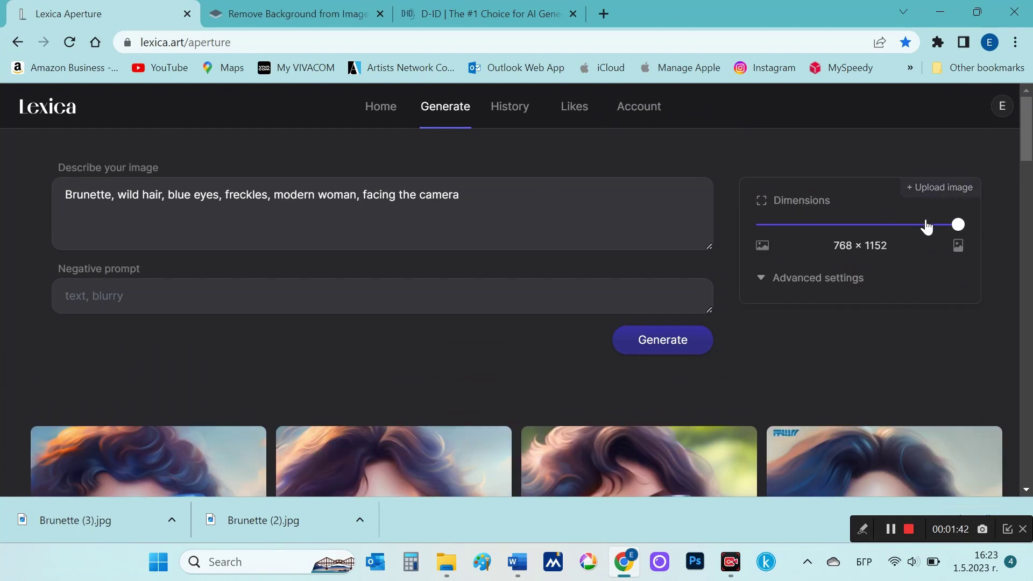
pyautogui.click(941, 193)
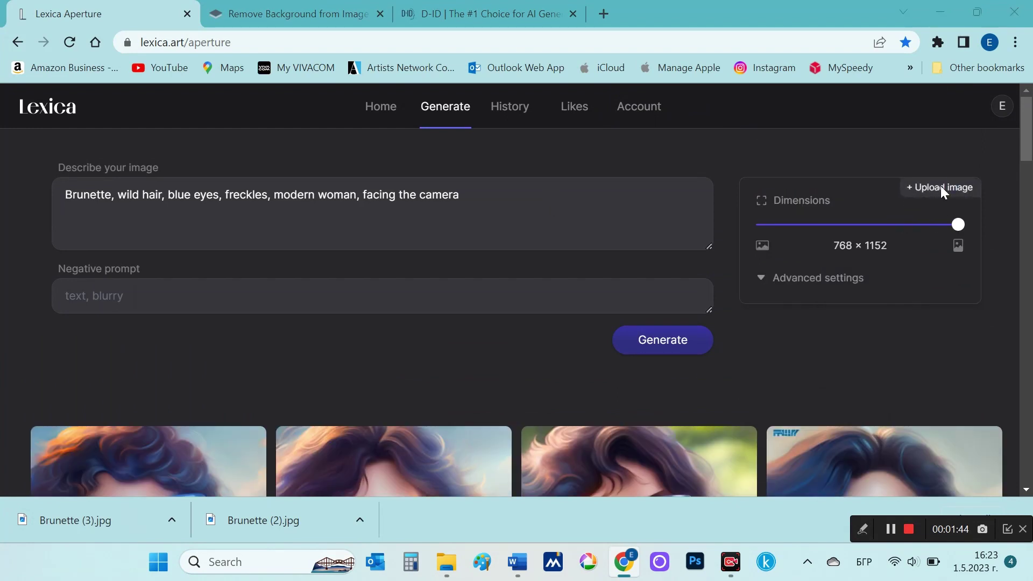
pyautogui.click(307, 256)
pyautogui.doubleClick(306, 256)
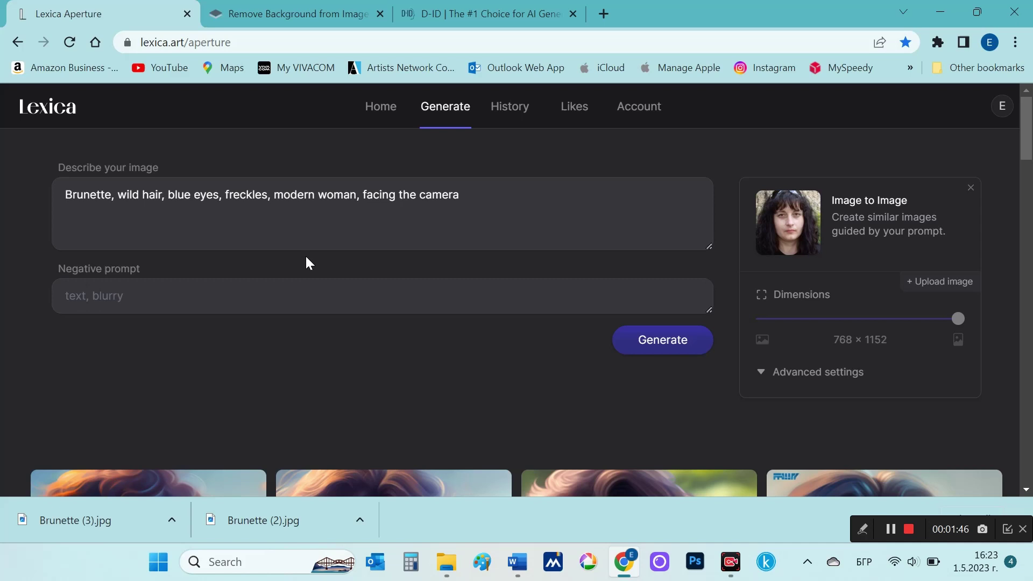
pyautogui.click(660, 339)
pyautogui.scroll(-3, 505, 362)
pyautogui.scroll(-1, 503, 363)
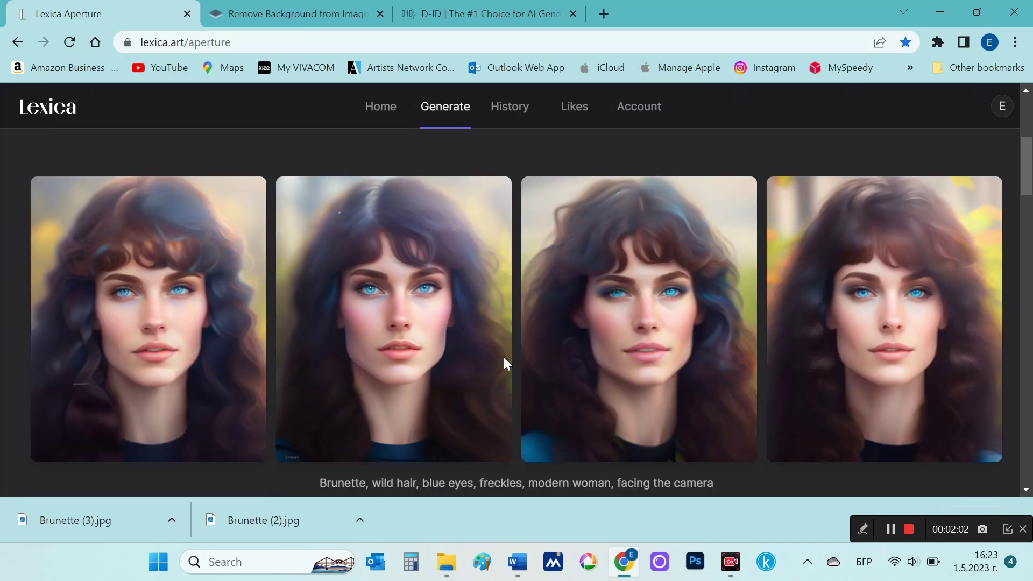
pyautogui.scroll(-1, 503, 355)
# Download the third curly brunette portrait and look through the downloaded images
pyautogui.click(664, 342)
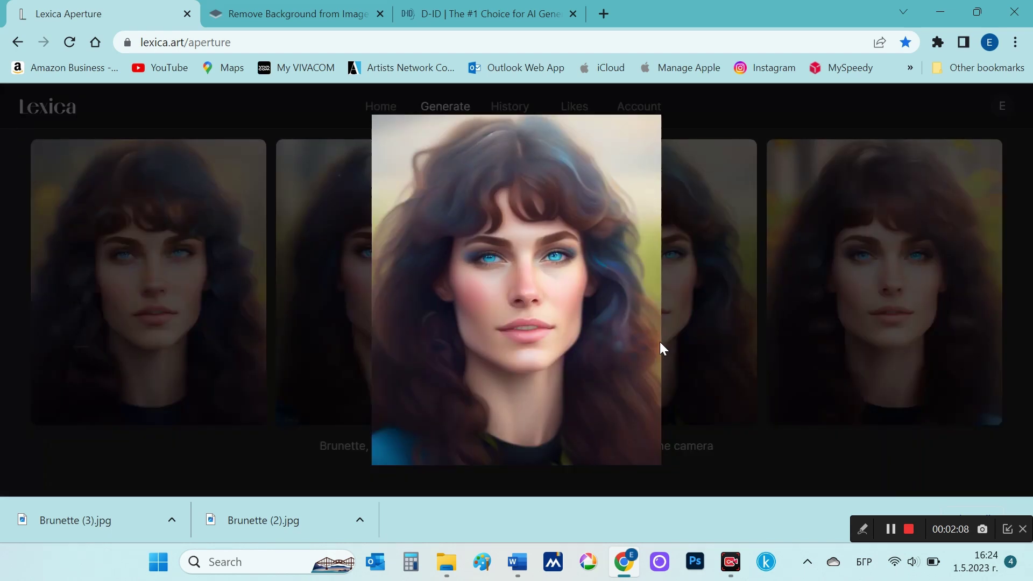
pyautogui.click(739, 126)
pyautogui.click(545, 162)
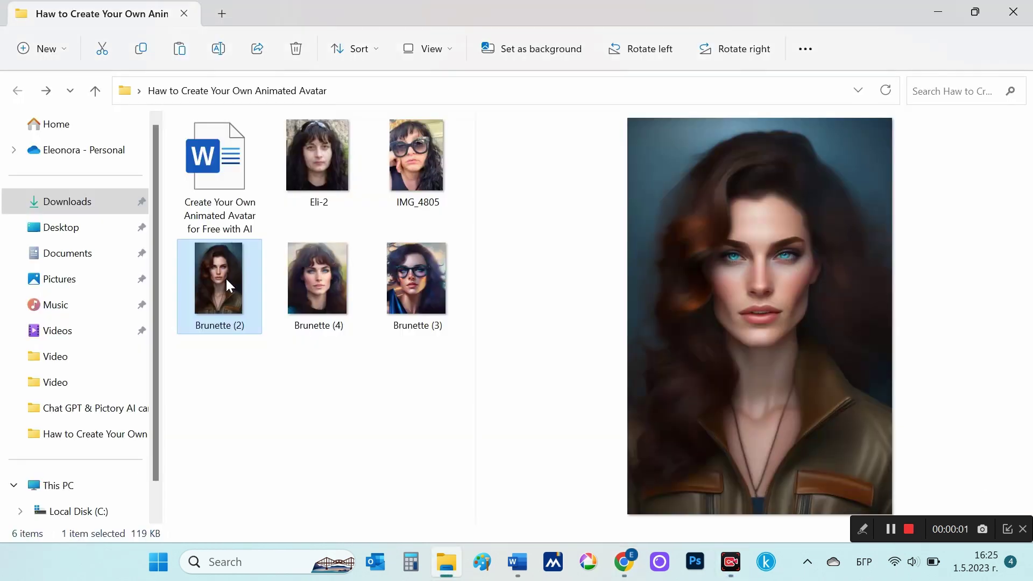
pyautogui.press('Right')
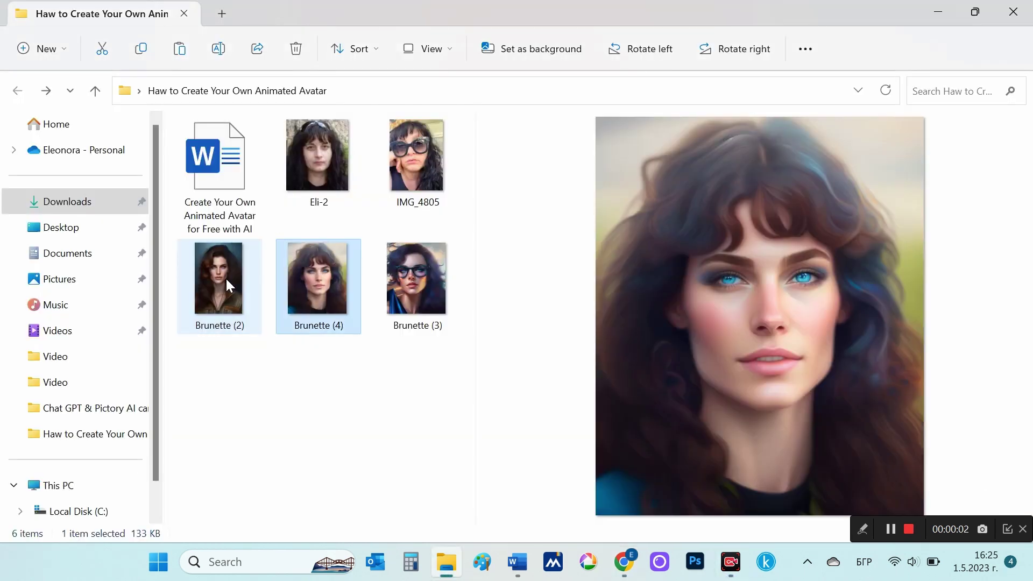
pyautogui.press('Right')
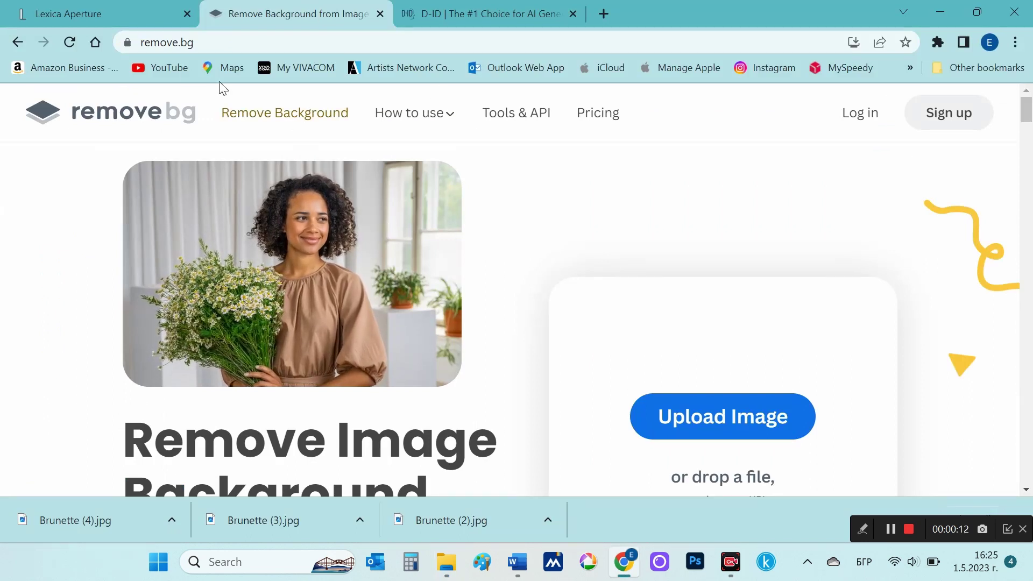
# Remove the background from Brunette (2) in remove.bg and download the cut-out PNG
pyautogui.click(149, 38)
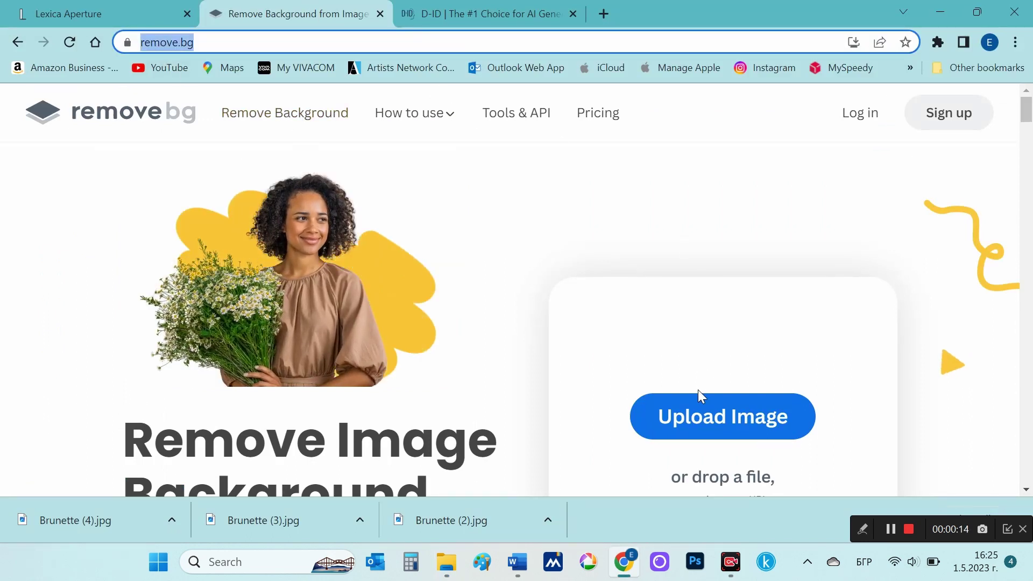
pyautogui.click(700, 410)
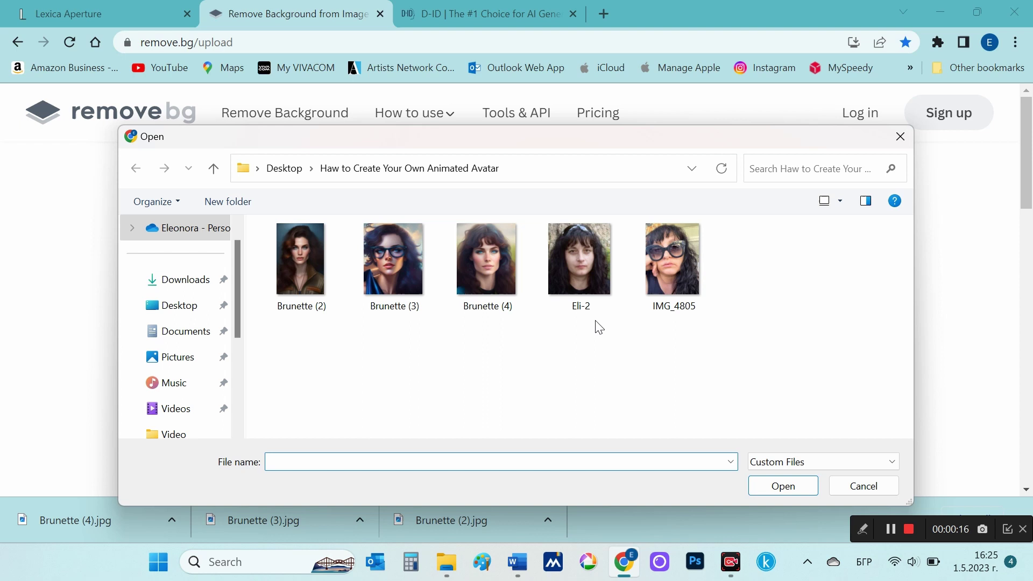
pyautogui.doubleClick(297, 251)
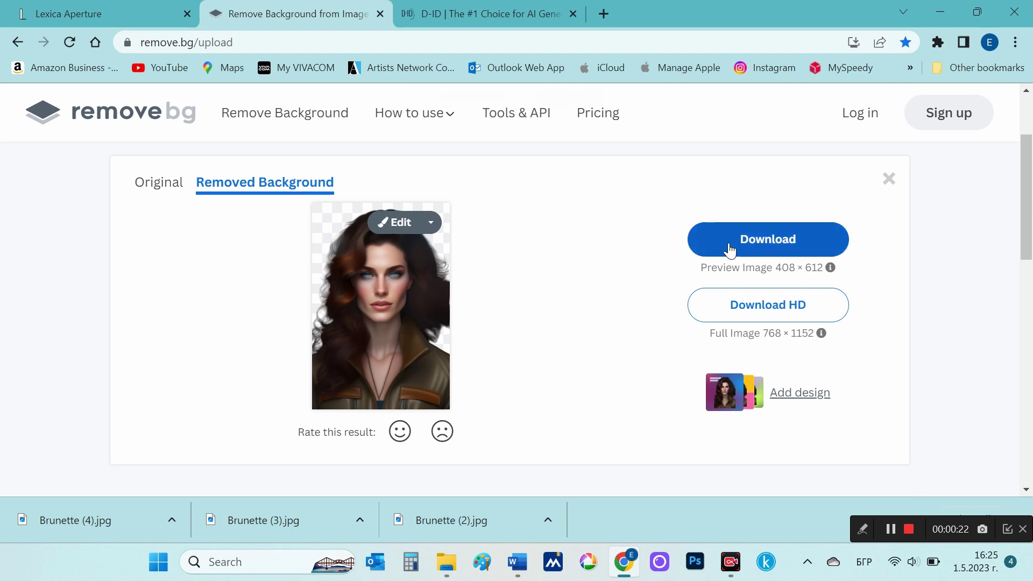
pyautogui.click(729, 246)
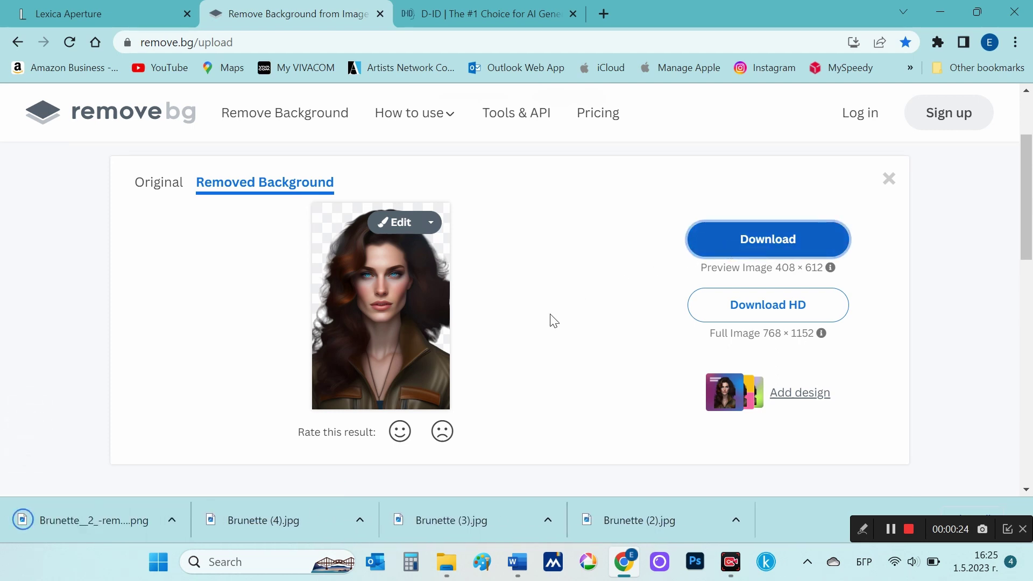
pyautogui.scroll(2, 552, 320)
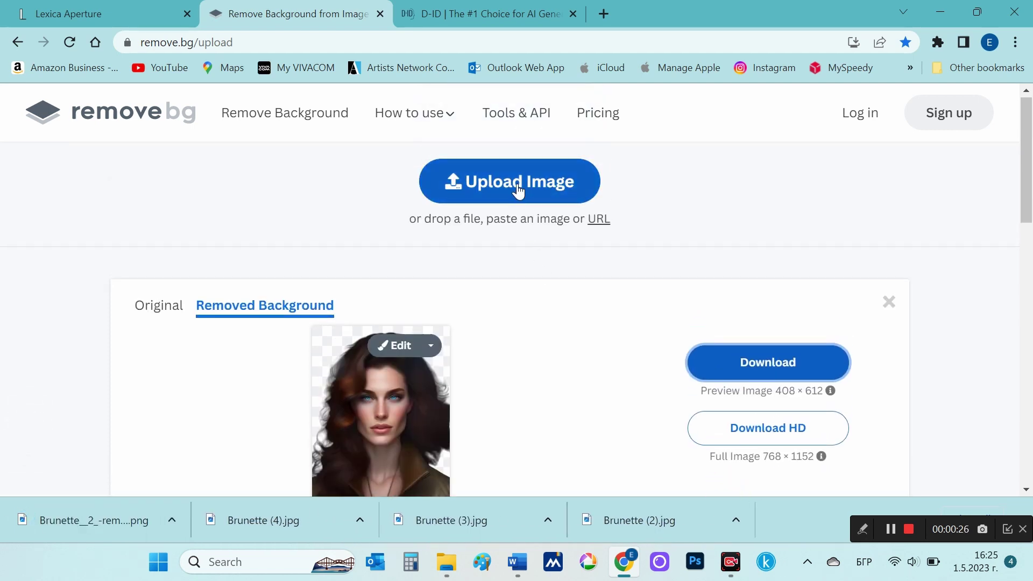
pyautogui.click(493, 14)
pyautogui.moveTo(546, 168)
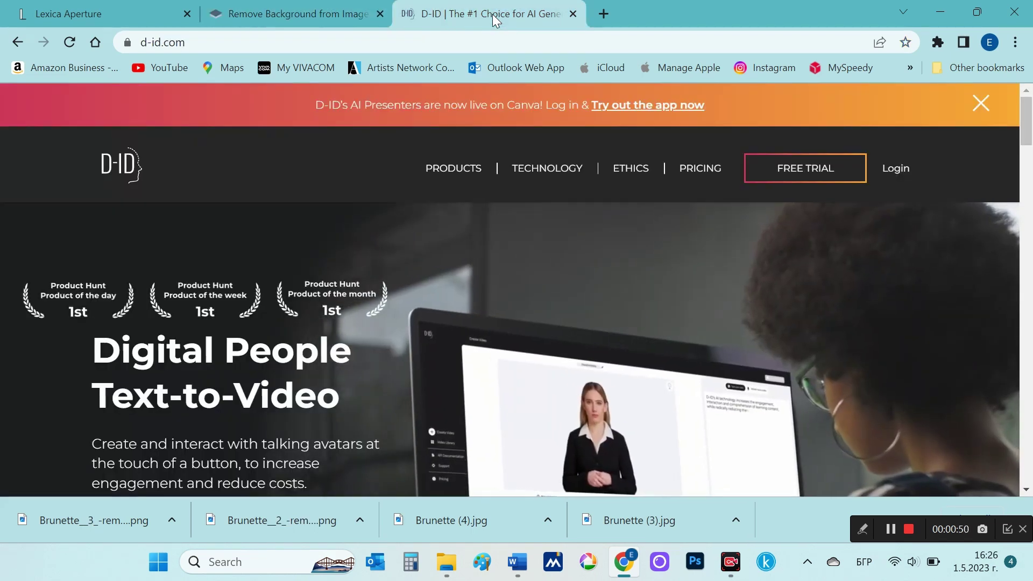
# Review the D-ID pricing plans and select the free Trial plan
pyautogui.click(689, 177)
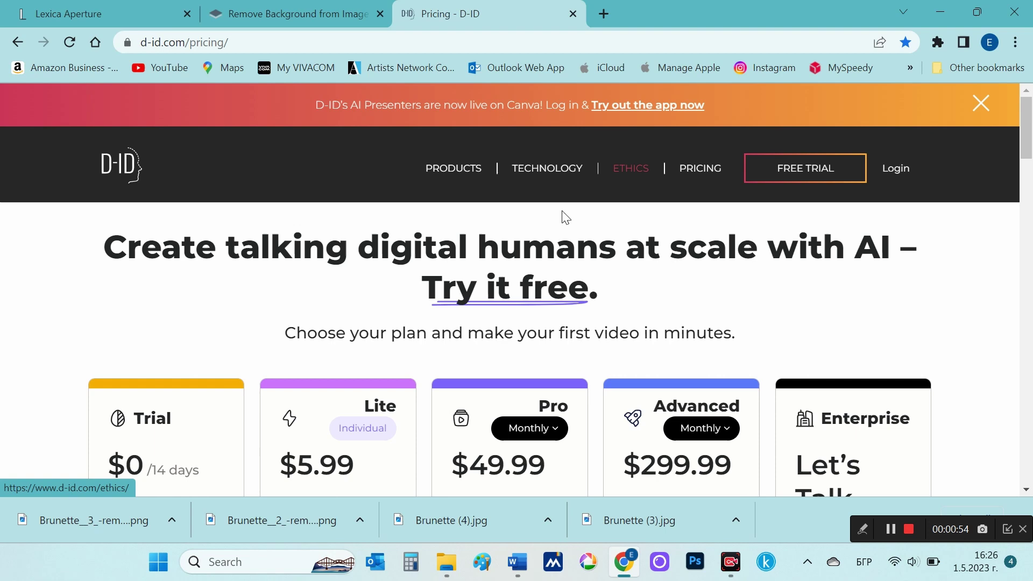
pyautogui.scroll(-2, 500, 228)
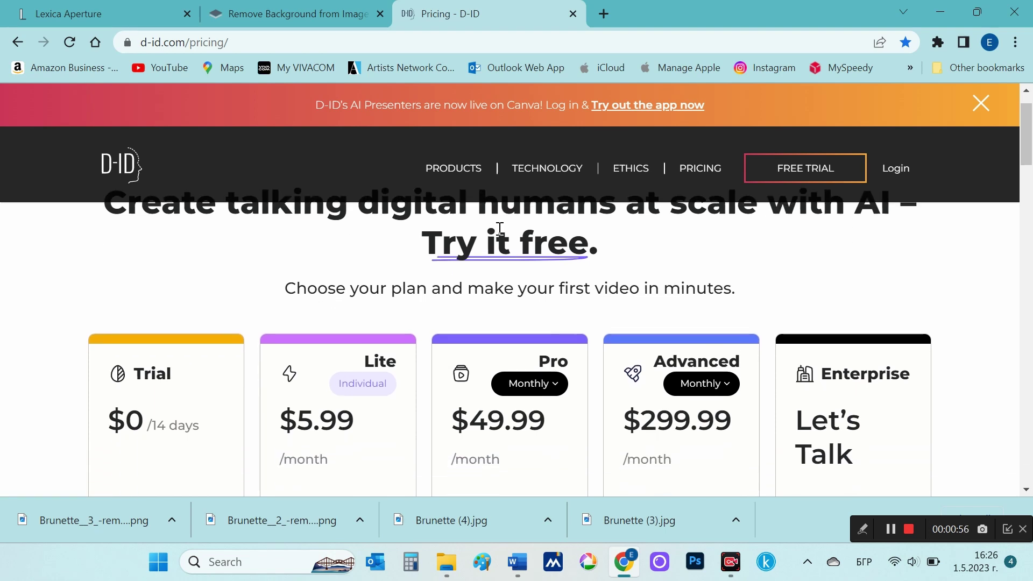
pyautogui.scroll(-1, 498, 233)
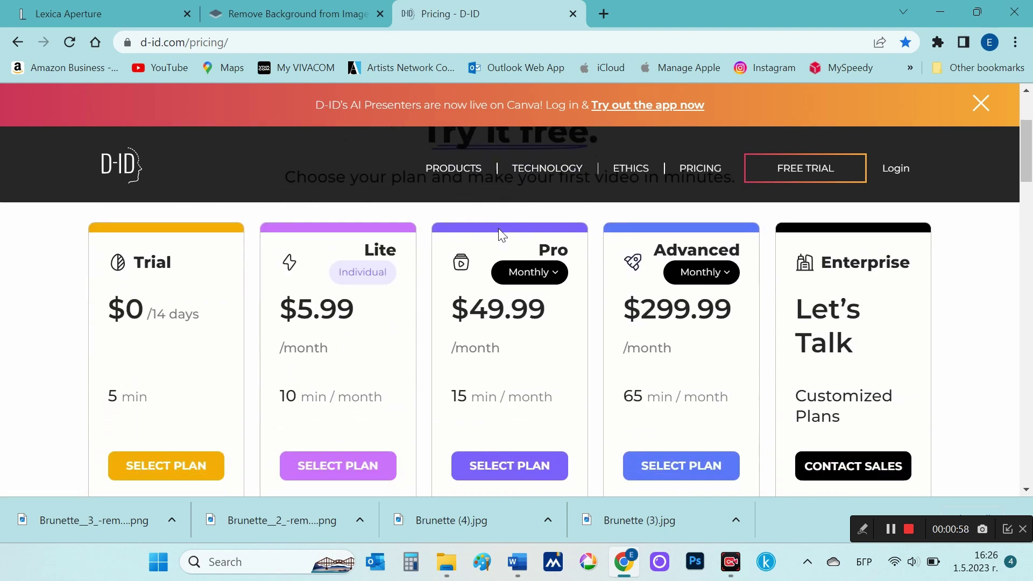
pyautogui.doubleClick(158, 259)
pyautogui.doubleClick(133, 395)
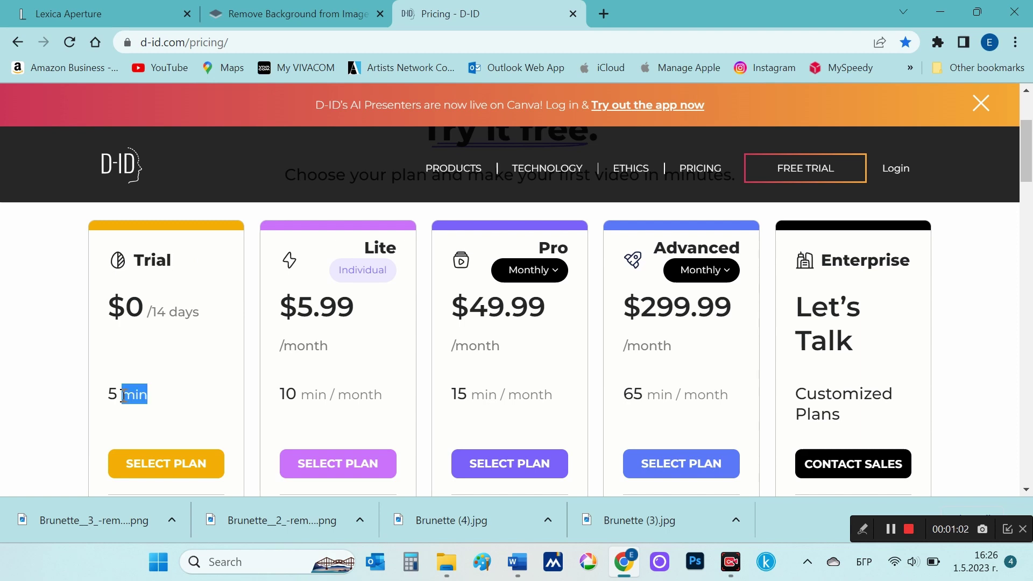
pyautogui.click(298, 390)
pyautogui.scroll(-1, 298, 389)
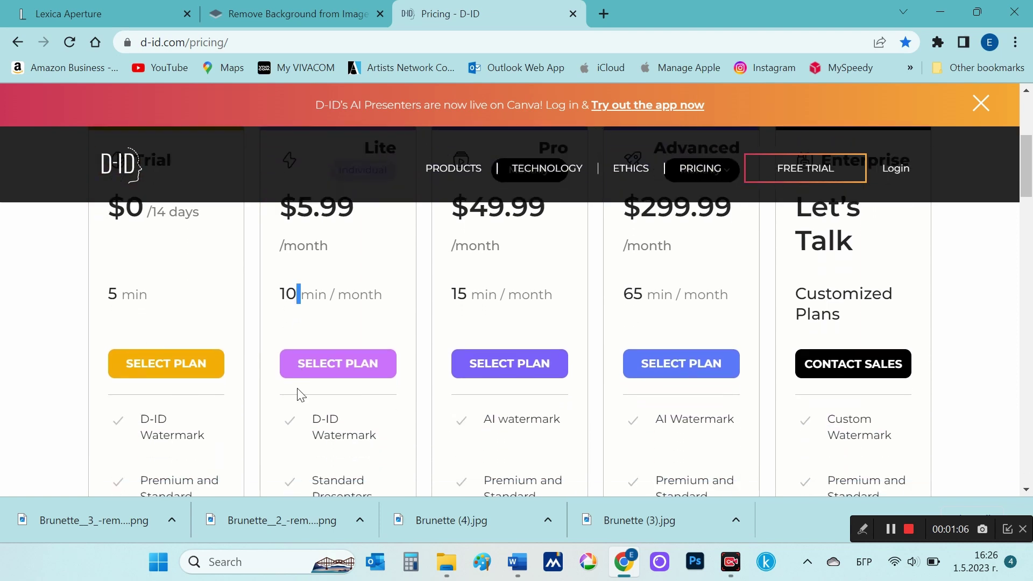
pyautogui.scroll(-2, 298, 395)
pyautogui.scroll(-2, 298, 395)
pyautogui.scroll(3, 296, 392)
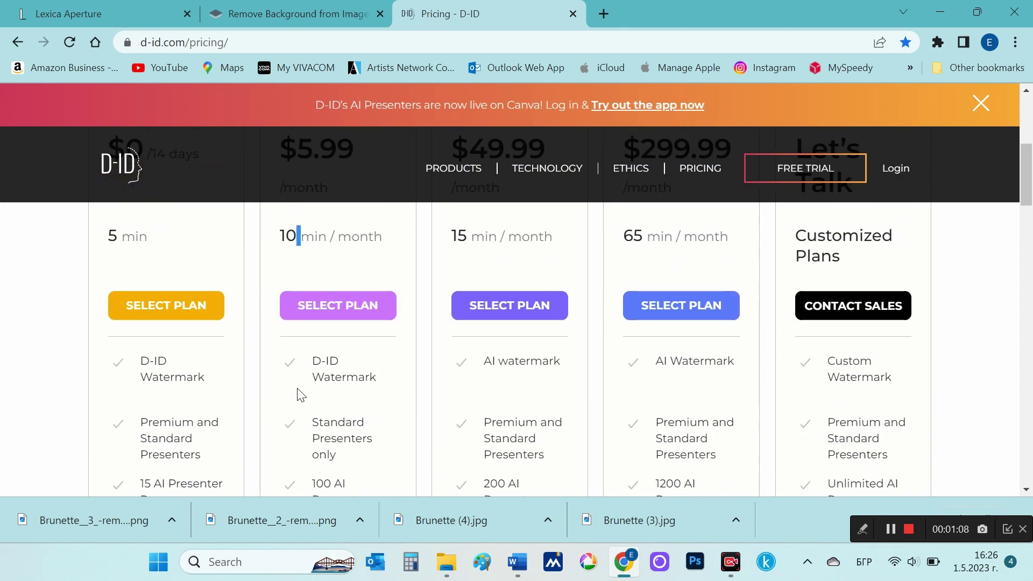
pyautogui.scroll(1, 295, 392)
pyautogui.click(172, 385)
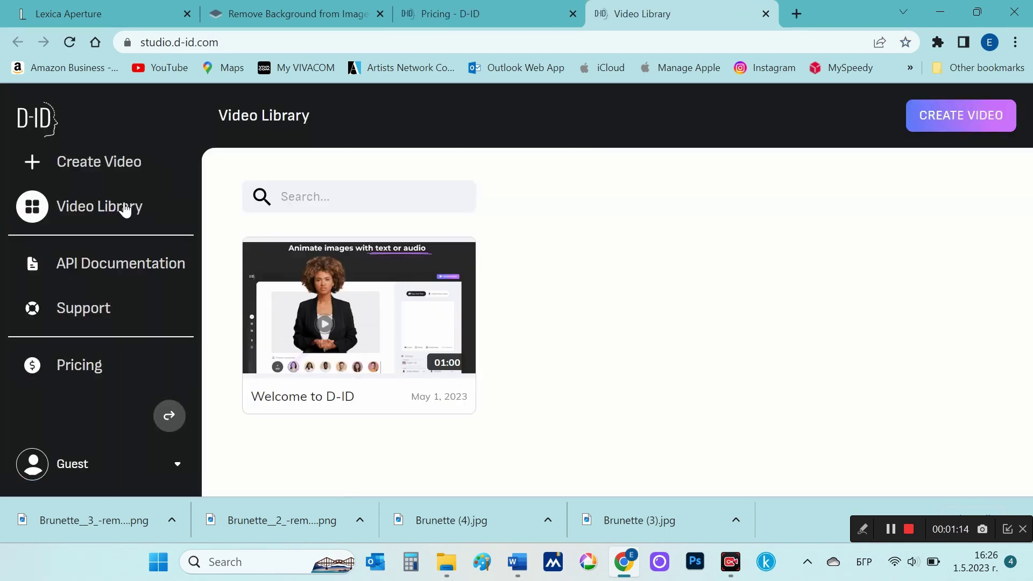
# Create a D-ID video with the Avatar image as presenter, using your own audio
pyautogui.click(109, 166)
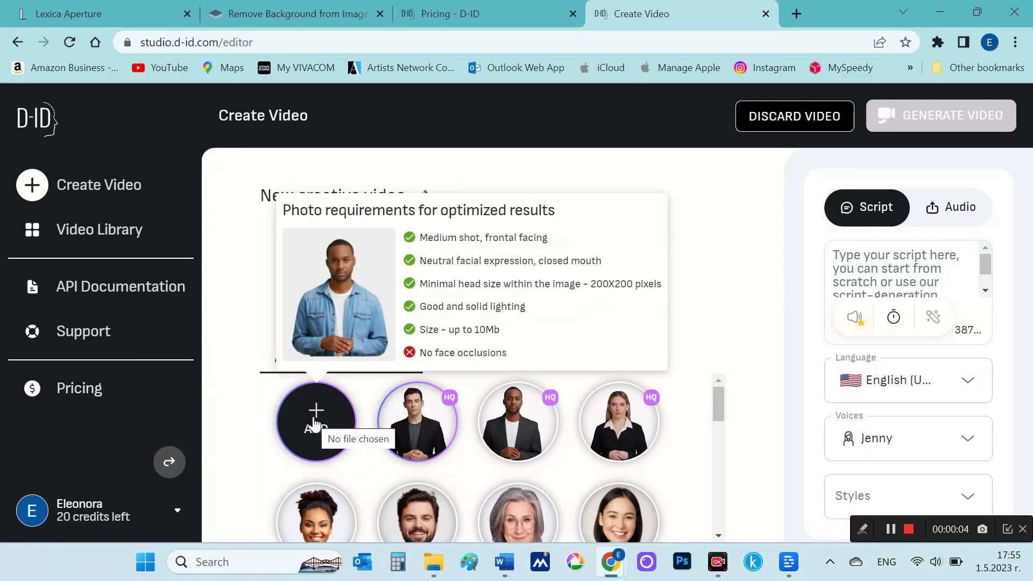
pyautogui.click(315, 424)
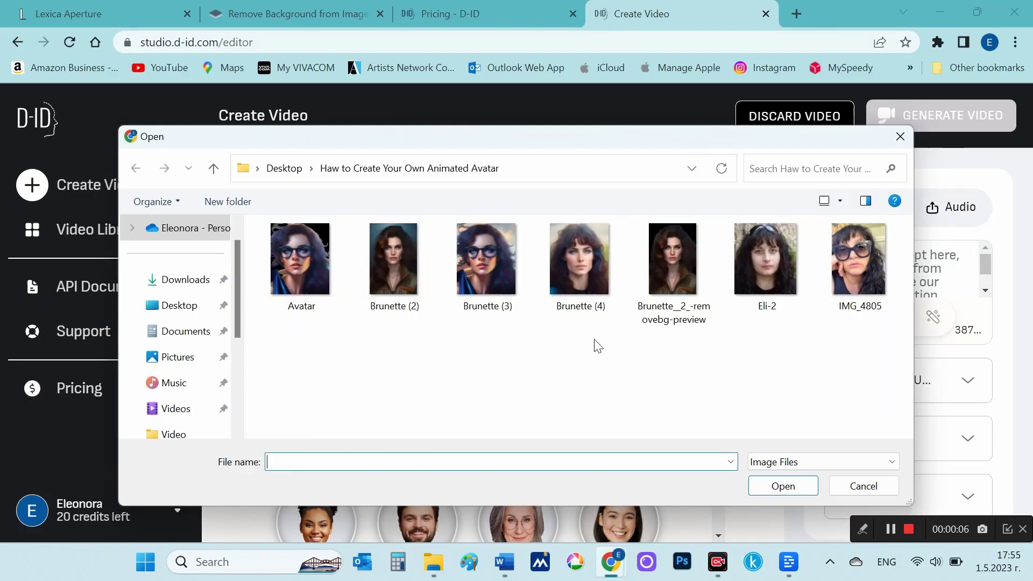
pyautogui.doubleClick(294, 271)
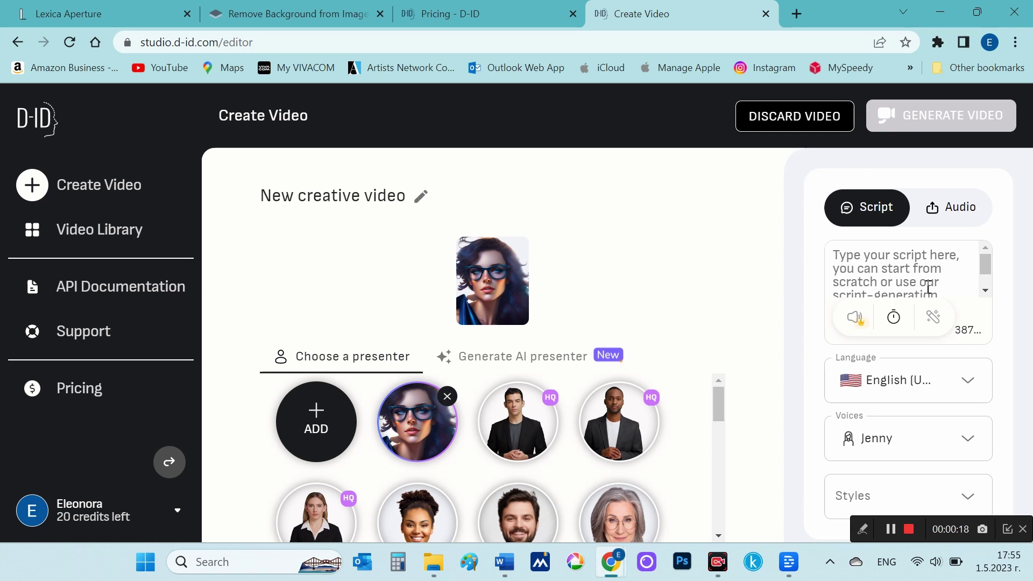
pyautogui.click(891, 273)
pyautogui.click(953, 220)
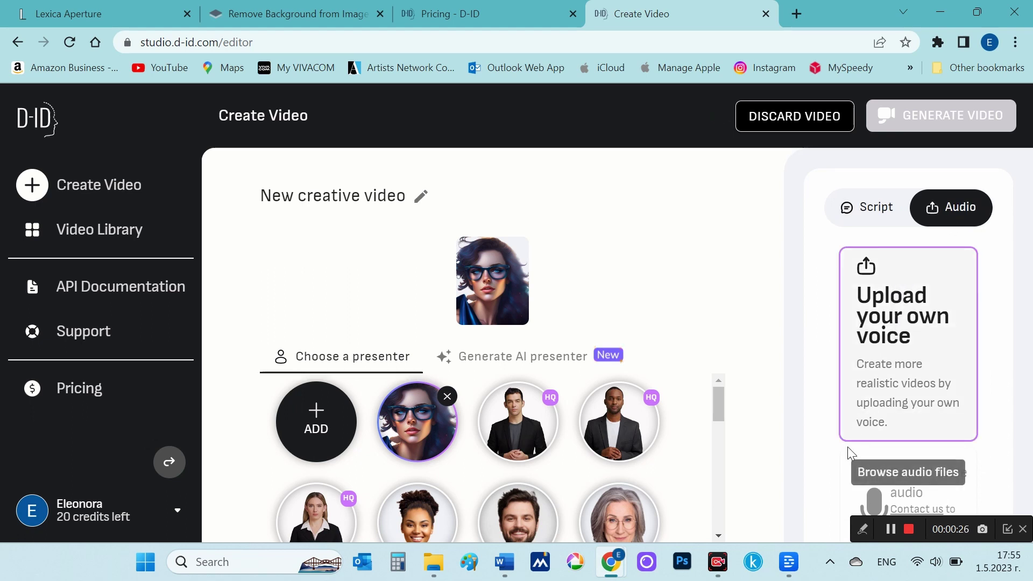
# Preview the Emily, Ruth and Nancy stock voices for the Descript speaker
pyautogui.click(790, 562)
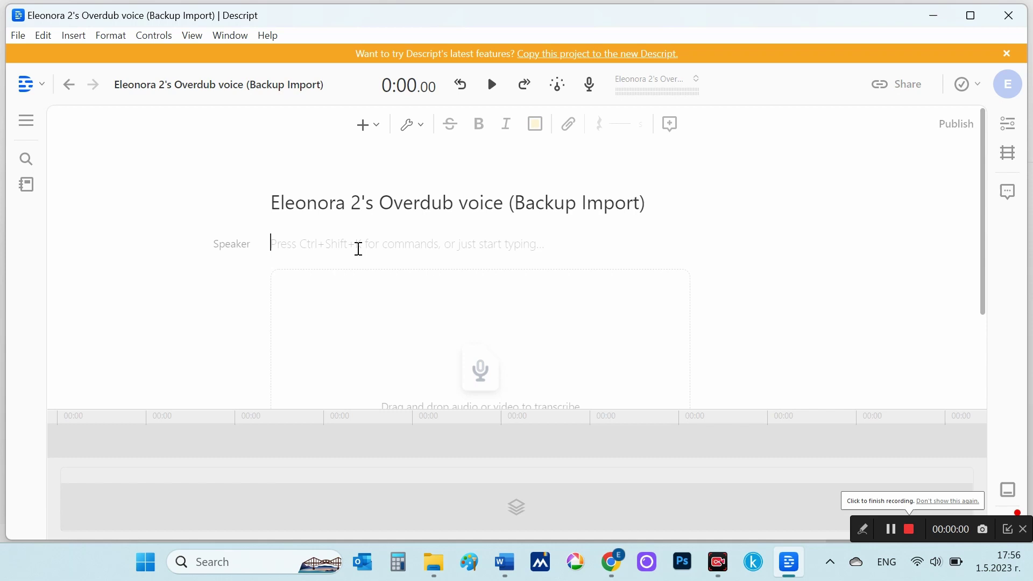
pyautogui.click(240, 245)
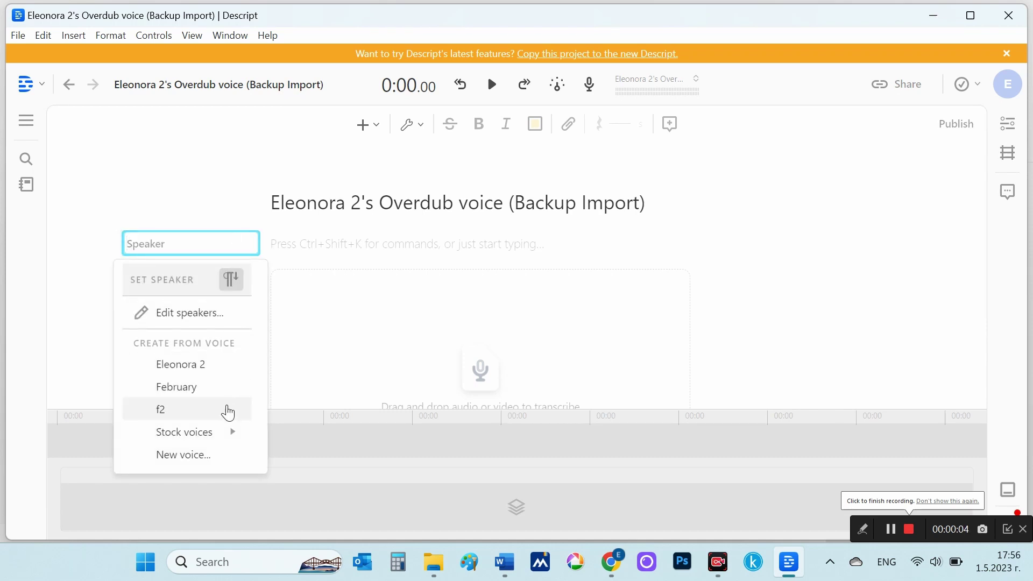
pyautogui.click(228, 433)
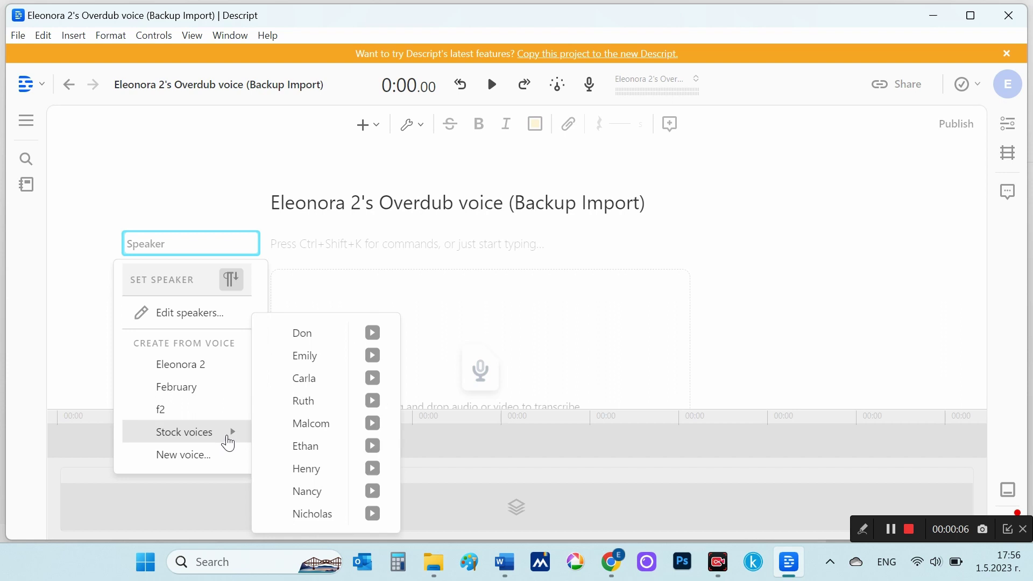
pyautogui.click(374, 356)
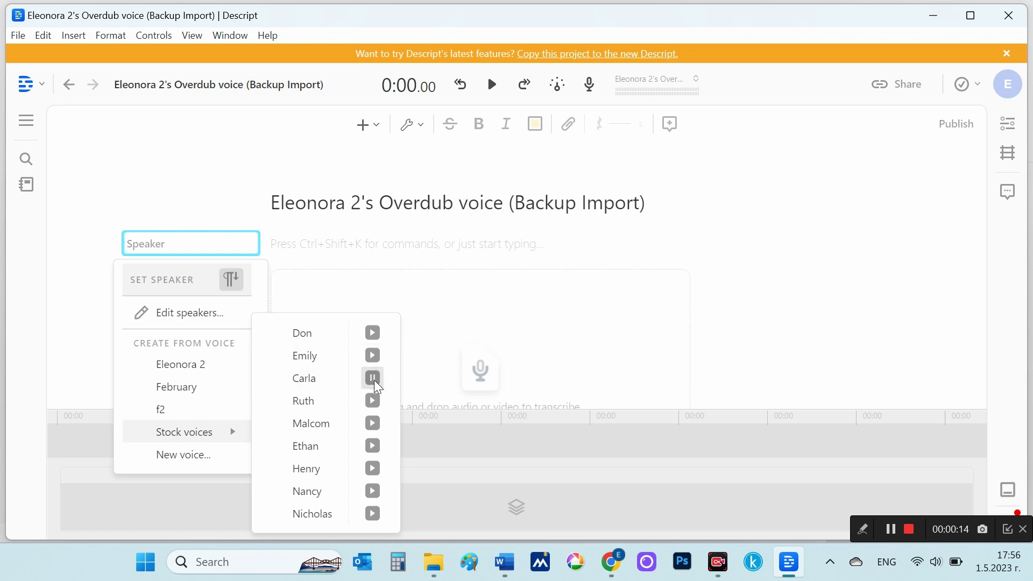
pyautogui.click(373, 401)
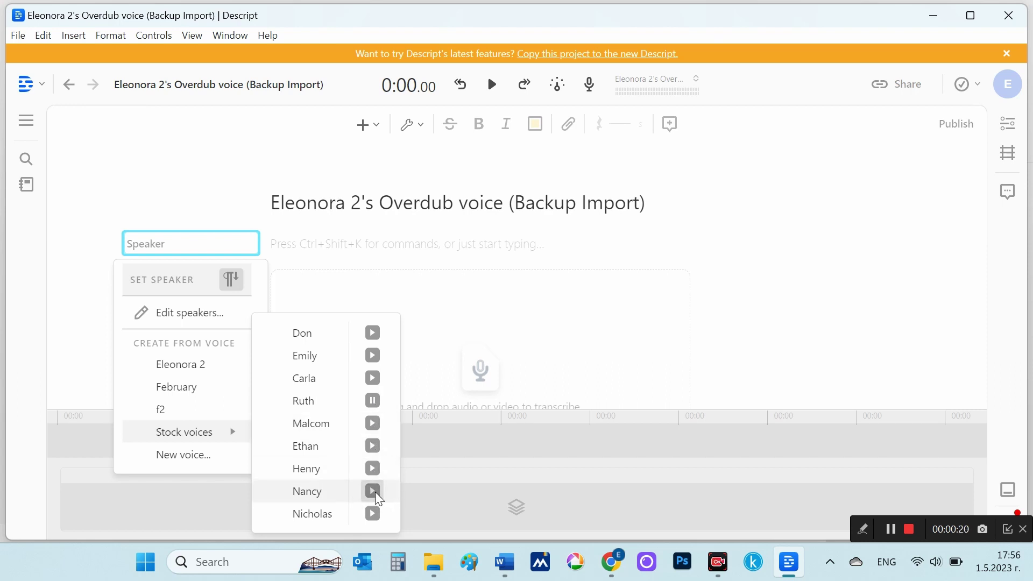
pyautogui.click(374, 492)
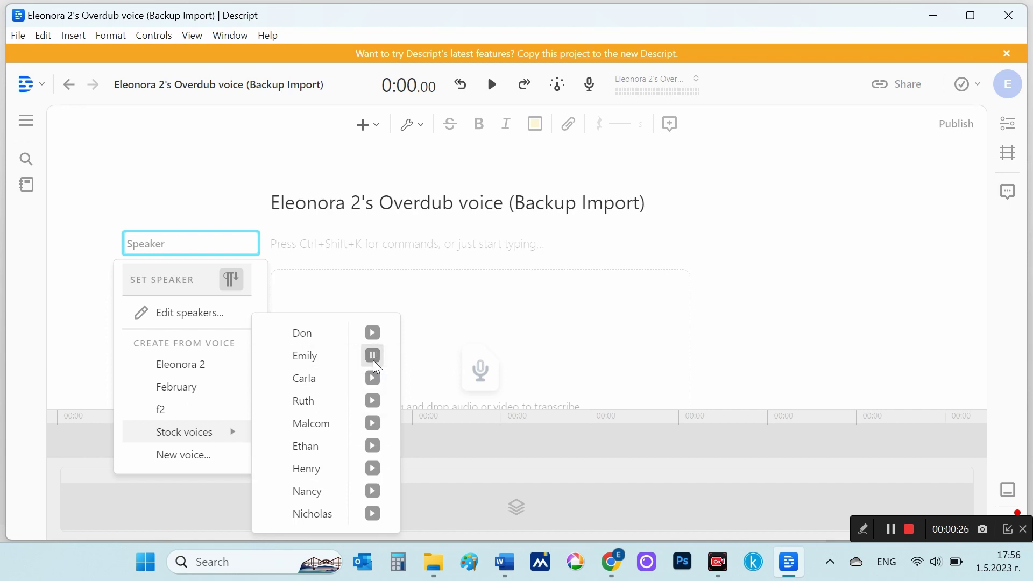
# Assign the Emily voice, paste the three-paragraph script, and export the audio as MP3
pyautogui.click(325, 361)
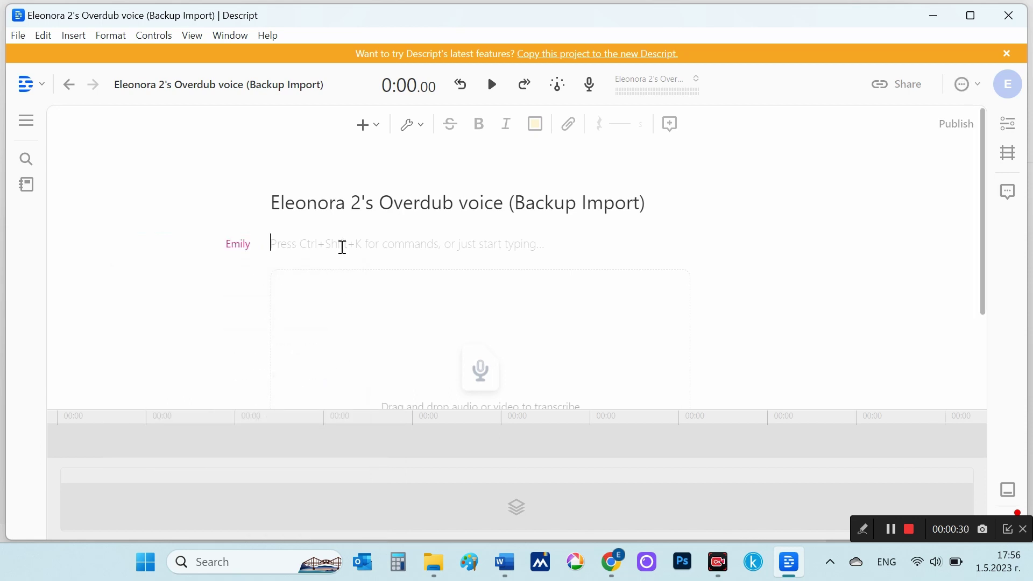
pyautogui.hotkey('ctrl', 'v')
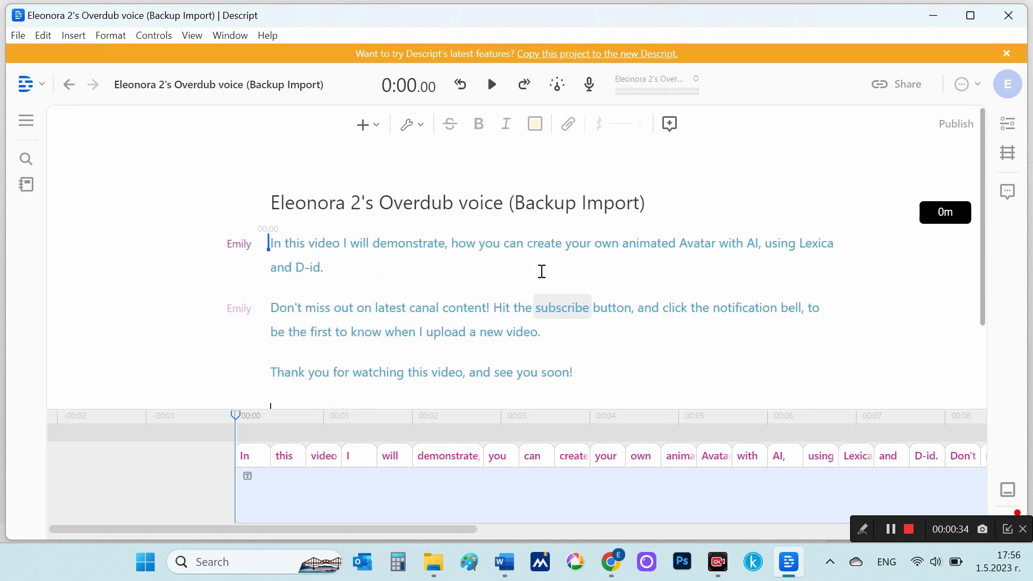
pyautogui.scroll(-1, 542, 272)
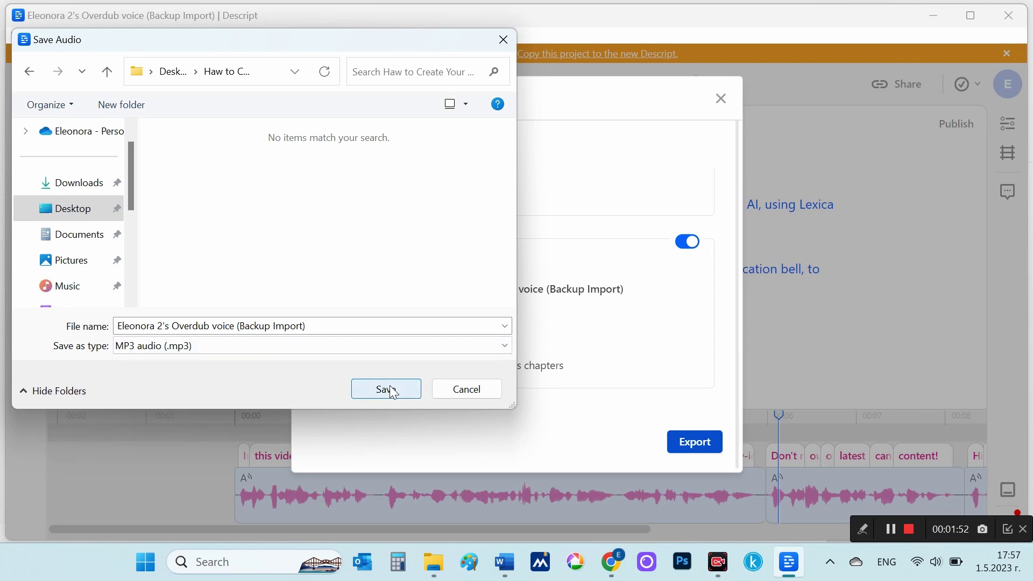
pyautogui.click(392, 391)
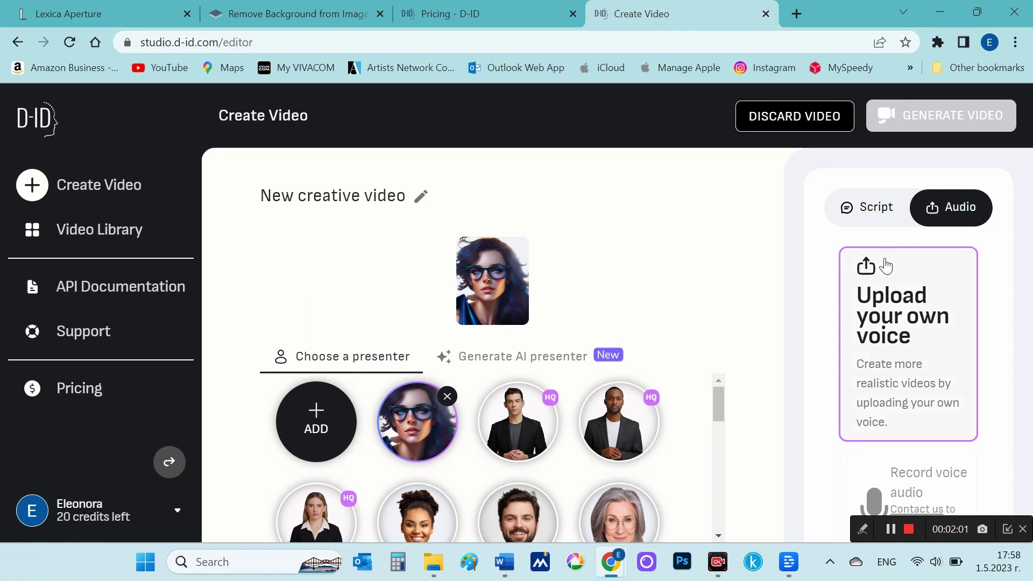
# Upload the Overdub voice MP3, play it back to check, then start video generation
pyautogui.click(862, 268)
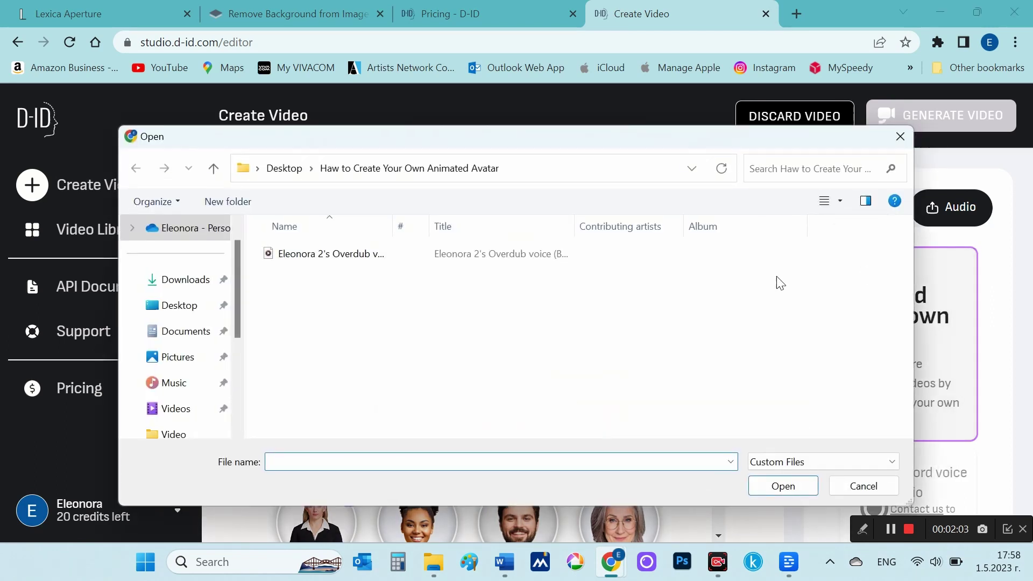
pyautogui.doubleClick(348, 257)
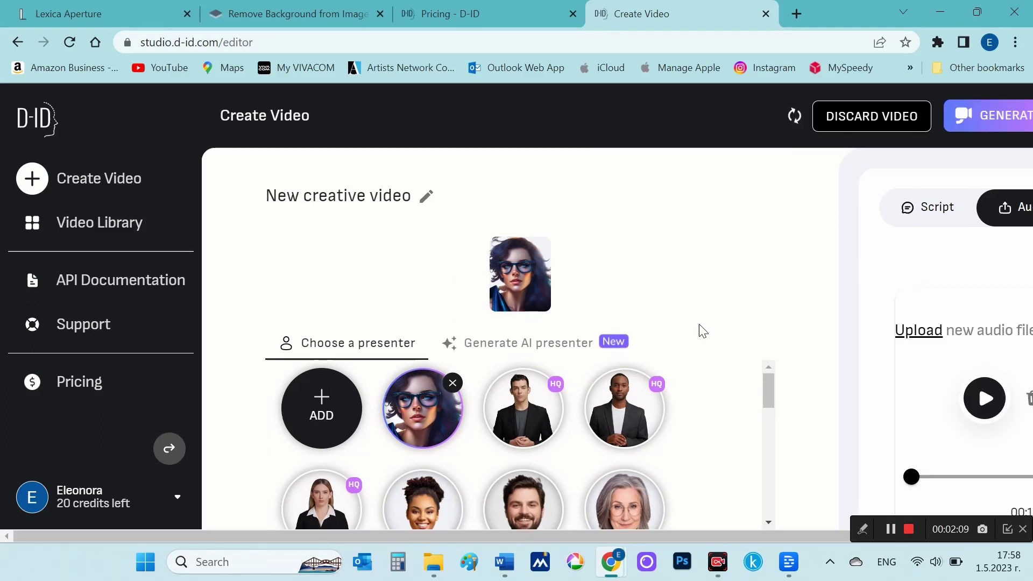
pyautogui.hscroll(3, 811, 355)
pyautogui.hscroll(1, 812, 355)
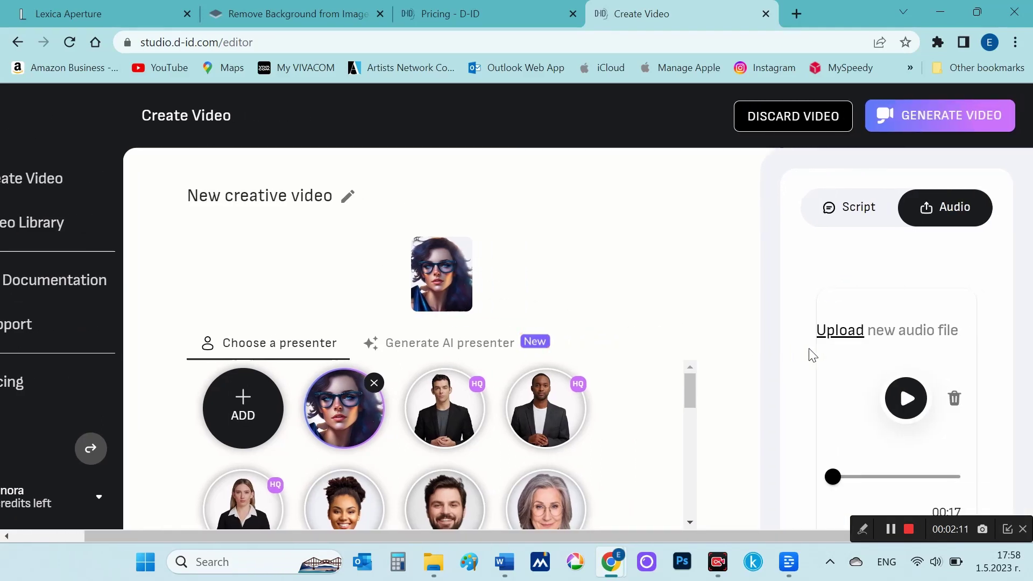
pyautogui.click(908, 404)
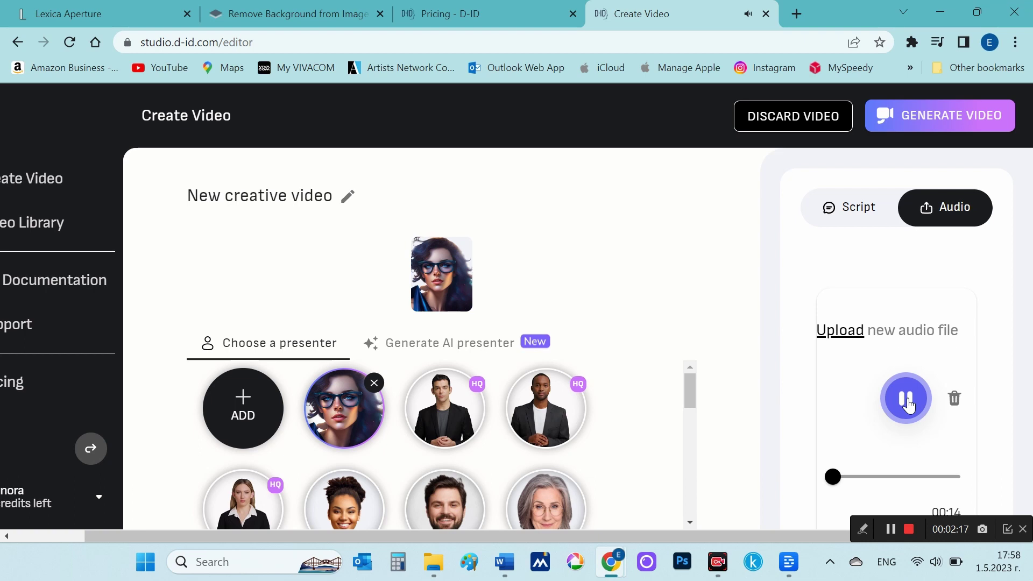
pyautogui.click(908, 404)
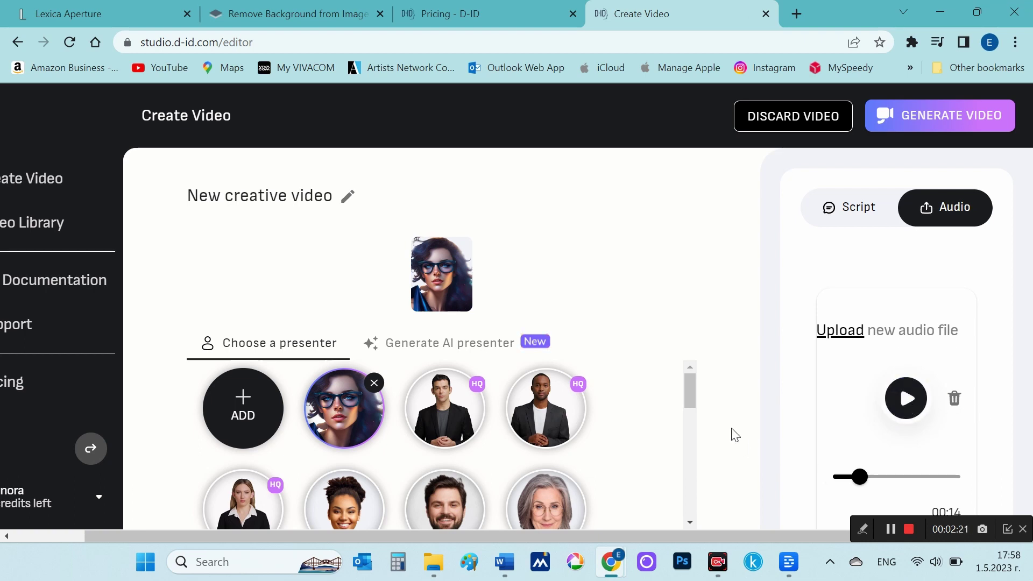
pyautogui.click(943, 116)
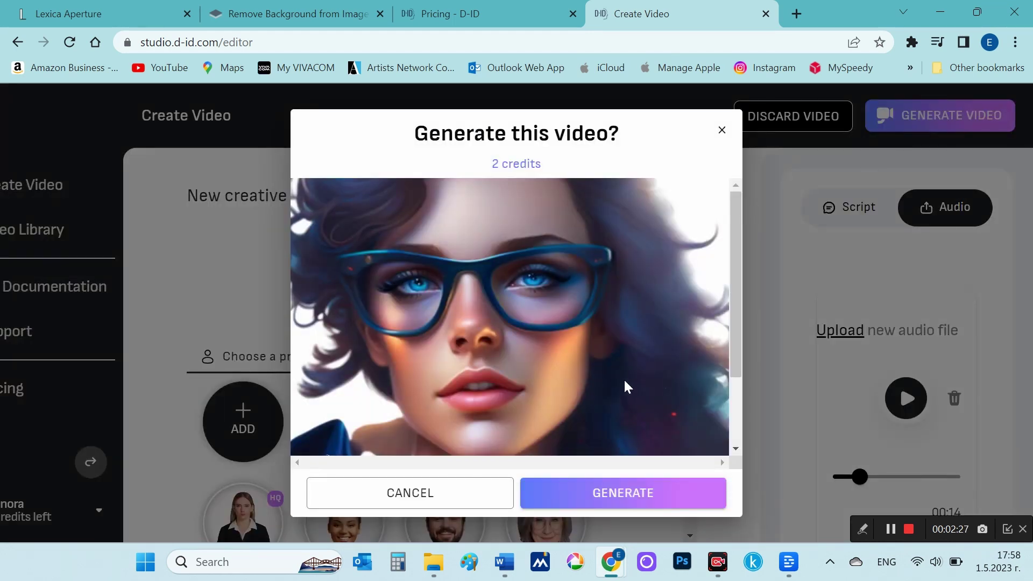
# Confirm generation and play the new 16-second avatar video from the library
pyautogui.click(602, 486)
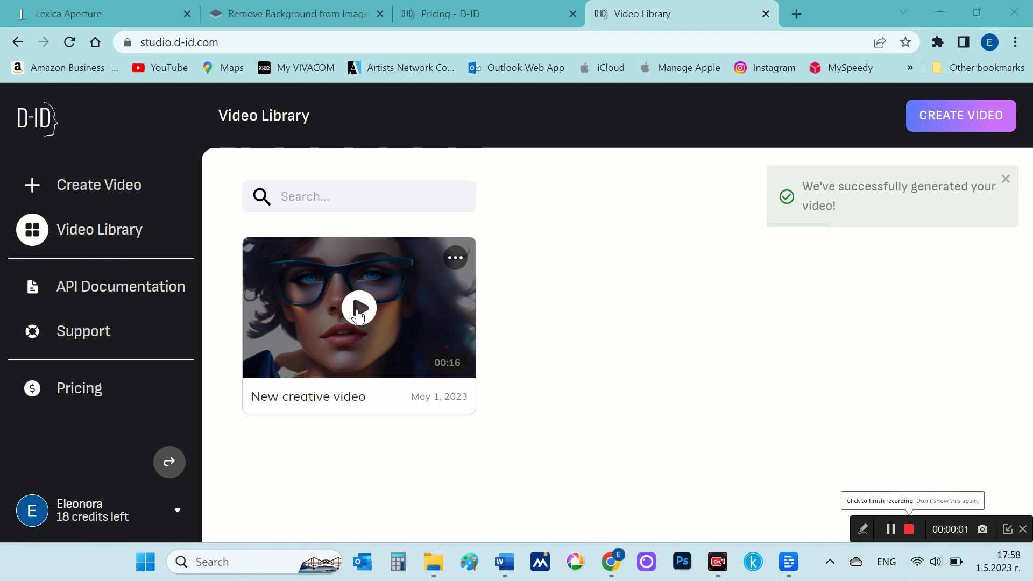
pyautogui.click(357, 310)
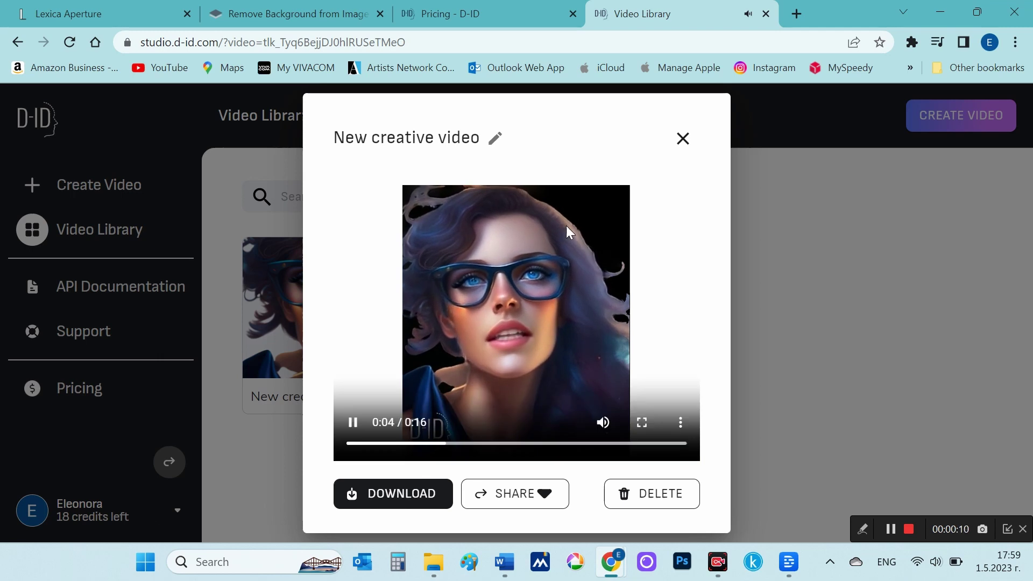
pyautogui.click(682, 140)
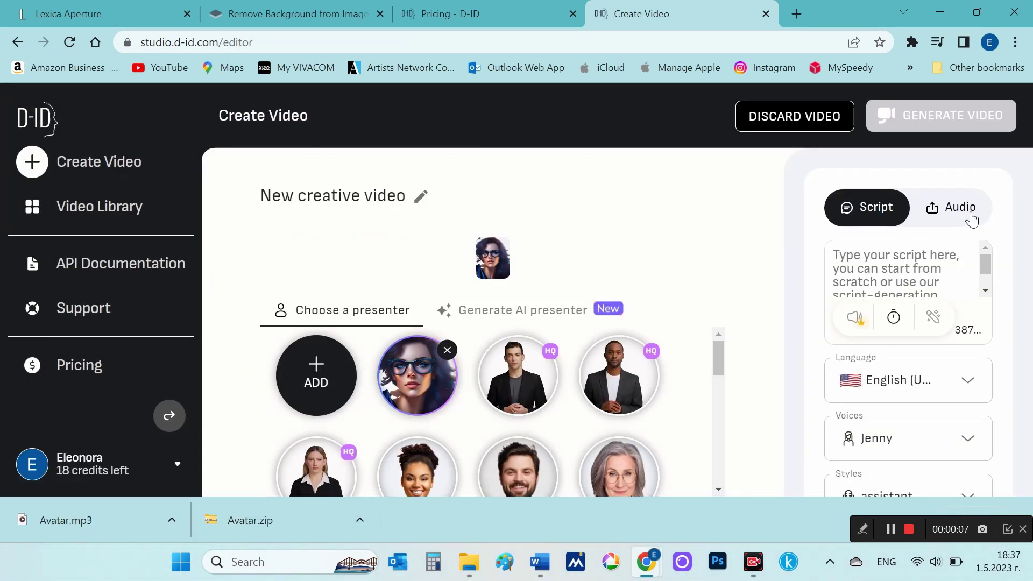
# Upload the Avatar voice file as the audio and generate the 22-second, 2-credit video
pyautogui.click(973, 219)
pyautogui.click(904, 309)
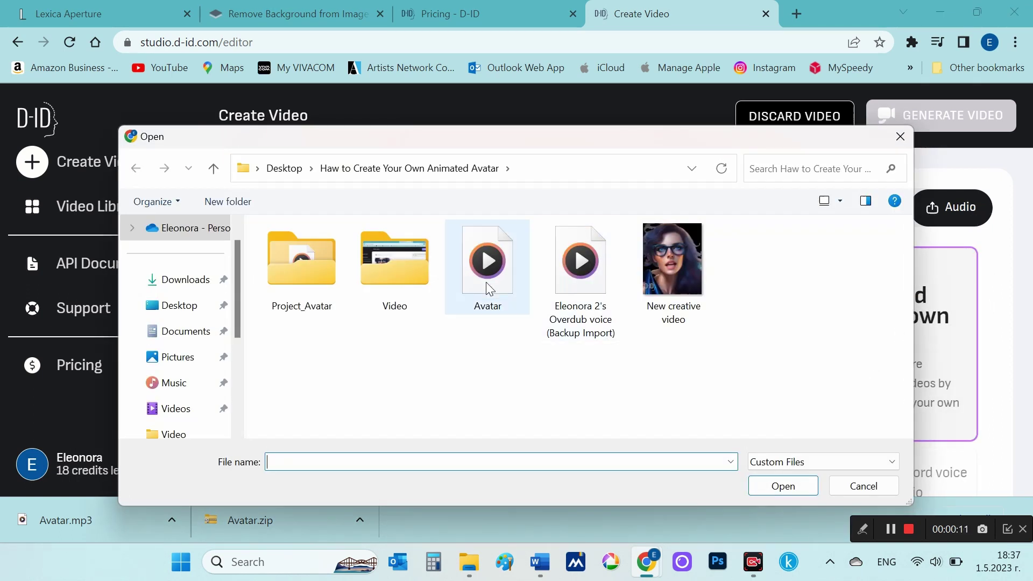
pyautogui.doubleClick(481, 276)
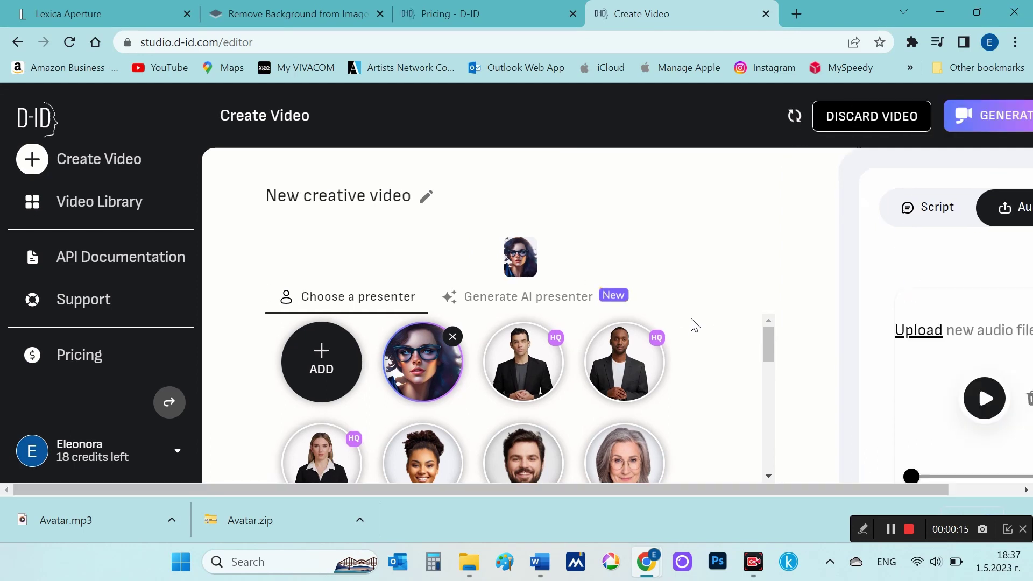
pyautogui.hscroll(2, 828, 358)
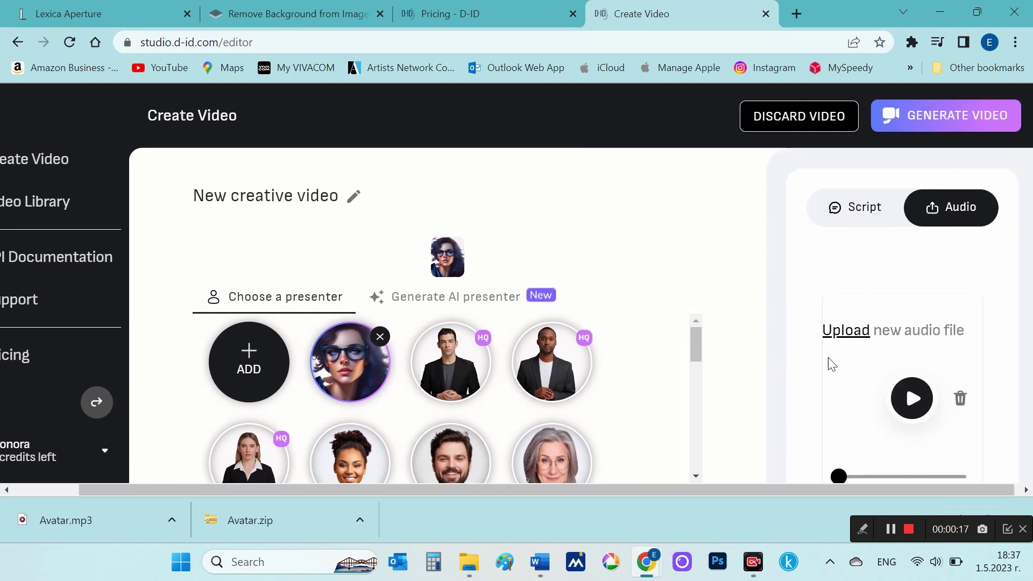
pyautogui.click(923, 123)
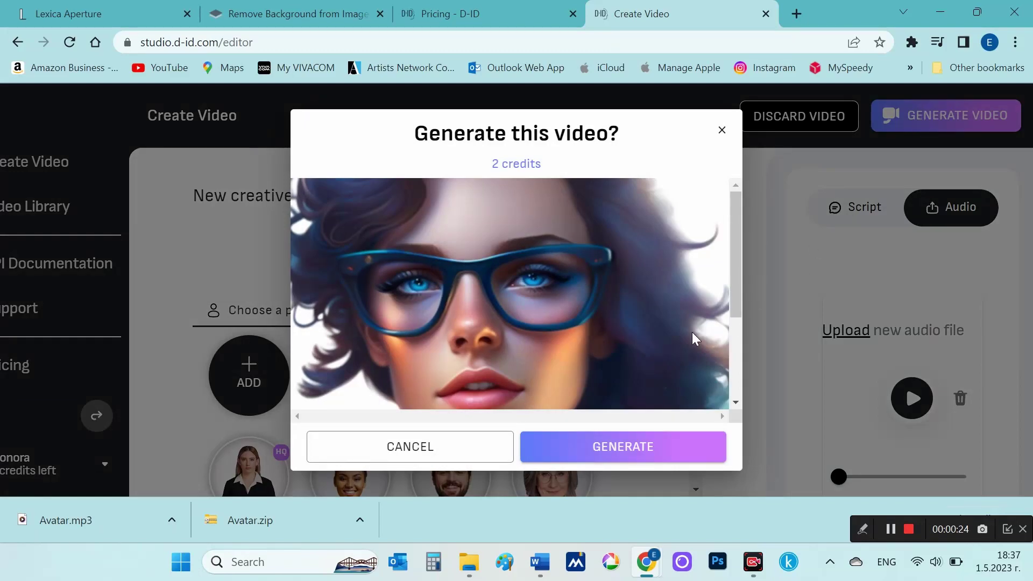
pyautogui.scroll(-2, 632, 350)
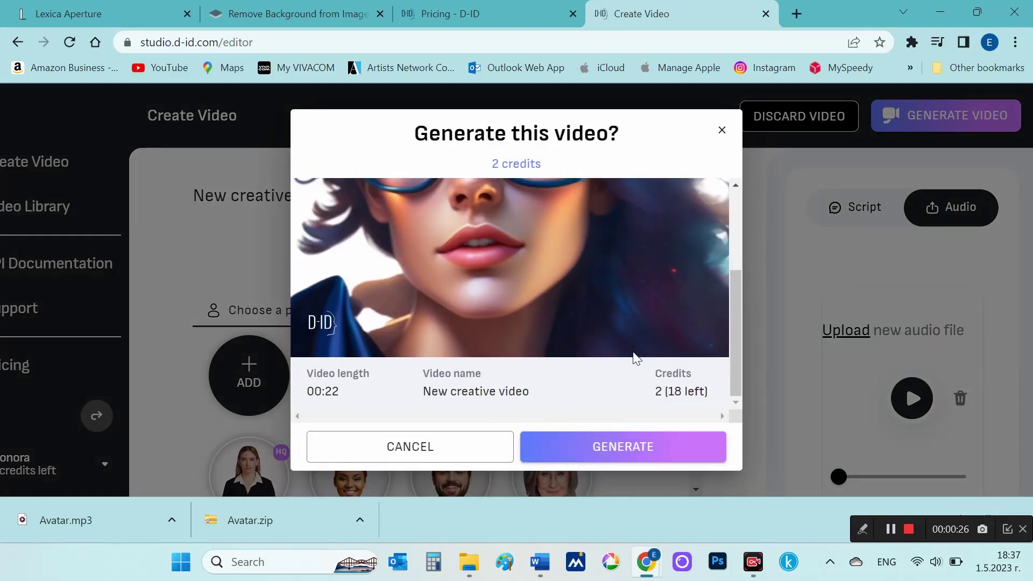
pyautogui.click(631, 449)
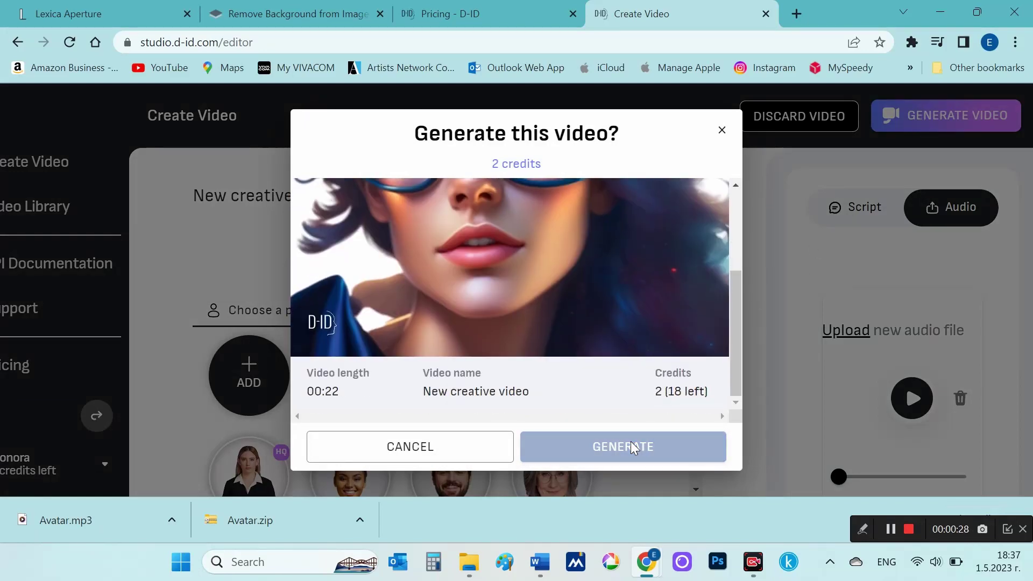